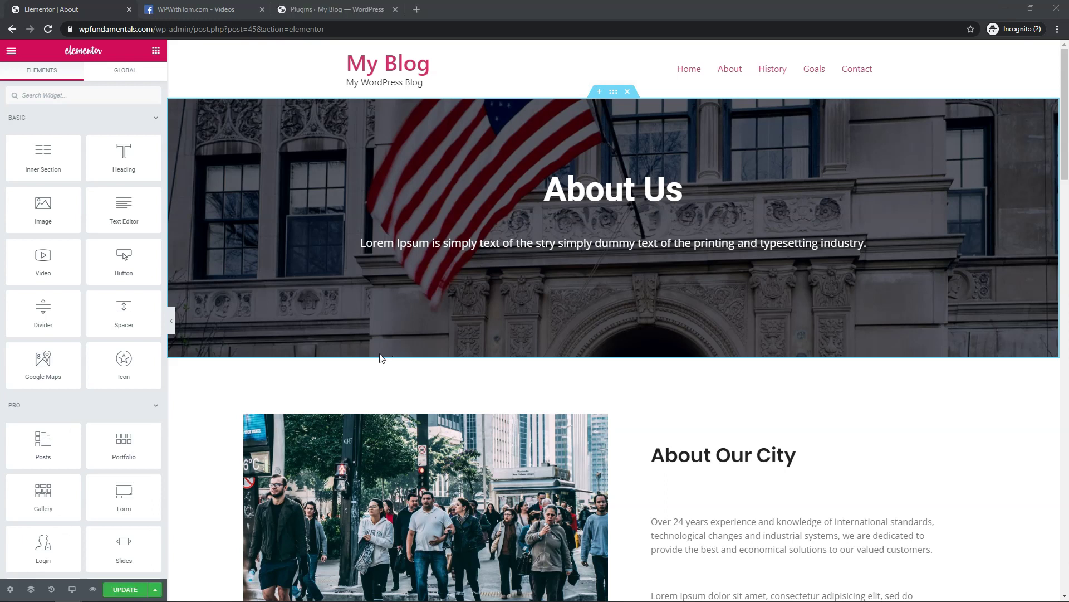
# Insert a new empty section with a two-column structure above the Prosperity video banner.
pyautogui.scroll(-5, 217, 385)
pyautogui.scroll(-12, 545, 361)
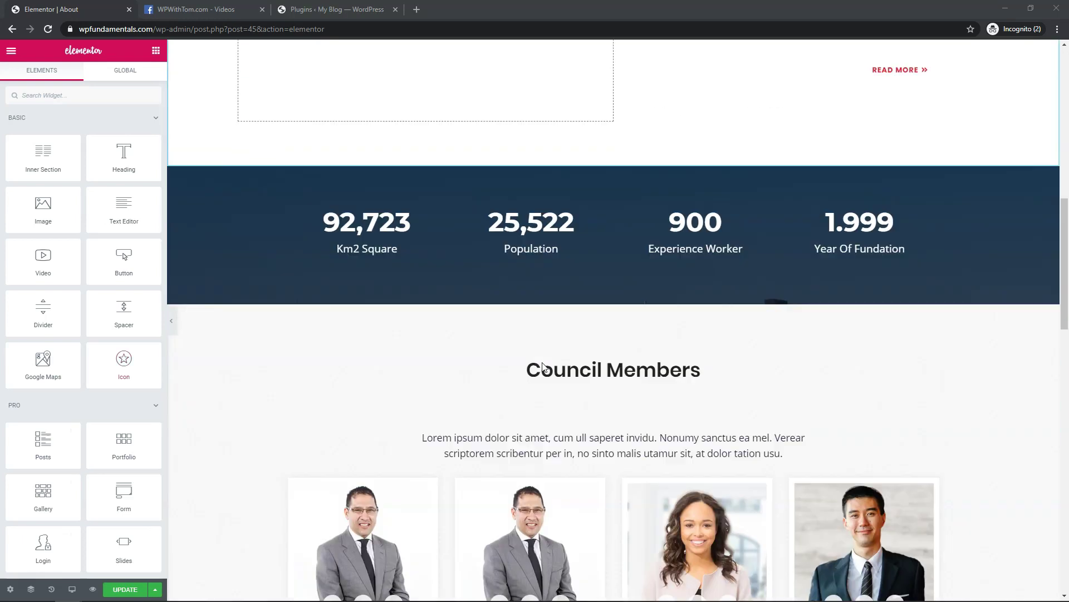
pyautogui.scroll(-8, 563, 366)
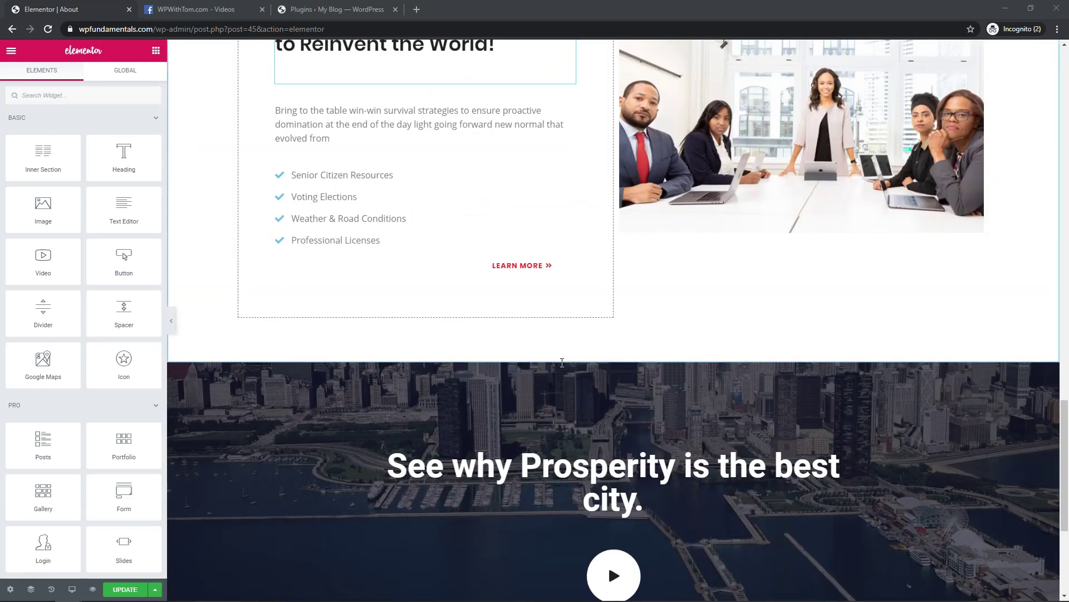
pyautogui.click(600, 356)
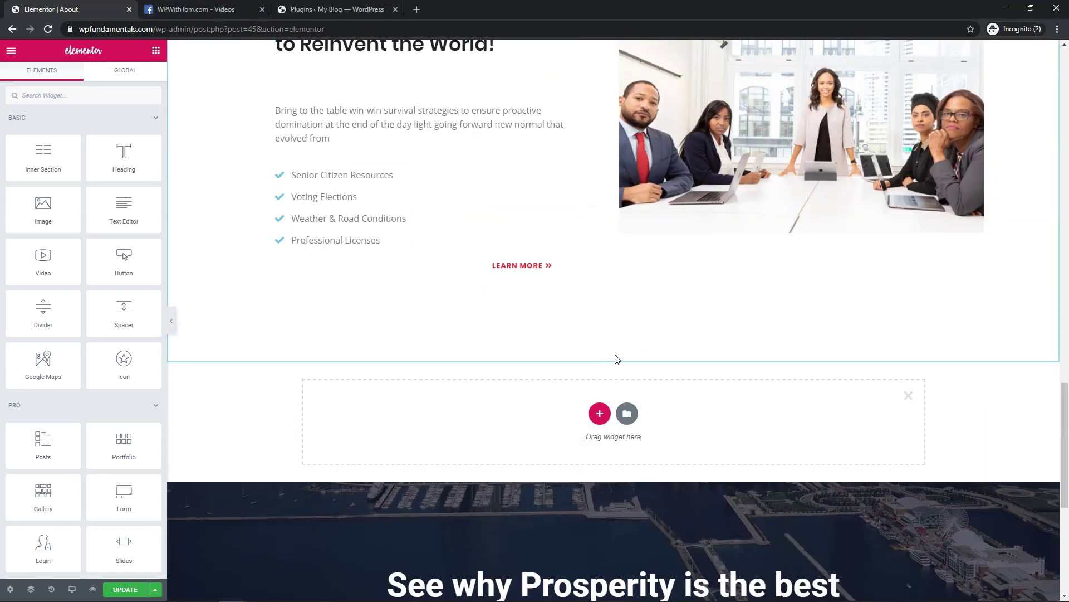
pyautogui.click(593, 417)
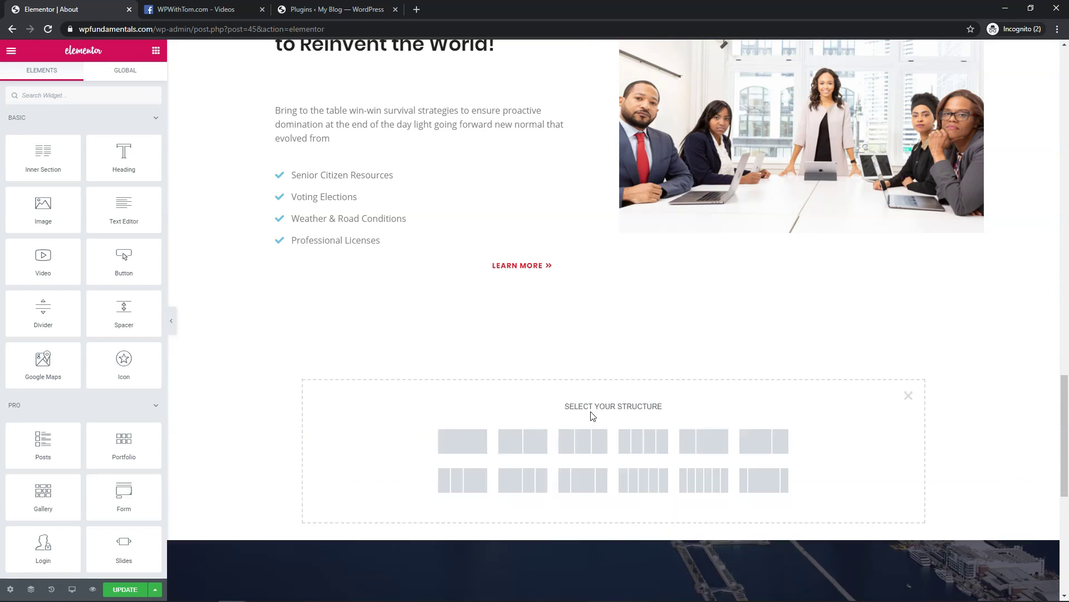
pyautogui.click(533, 441)
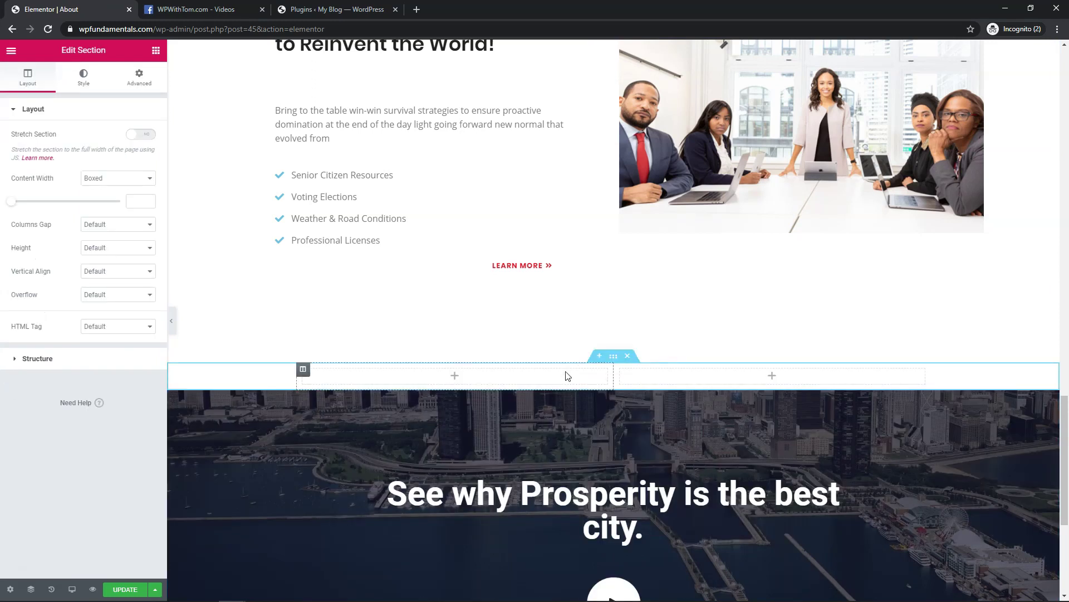
# Drag a Facebook Embed widget into the left column and another into the right column.
pyautogui.click(156, 51)
pyautogui.scroll(-15, 96, 276)
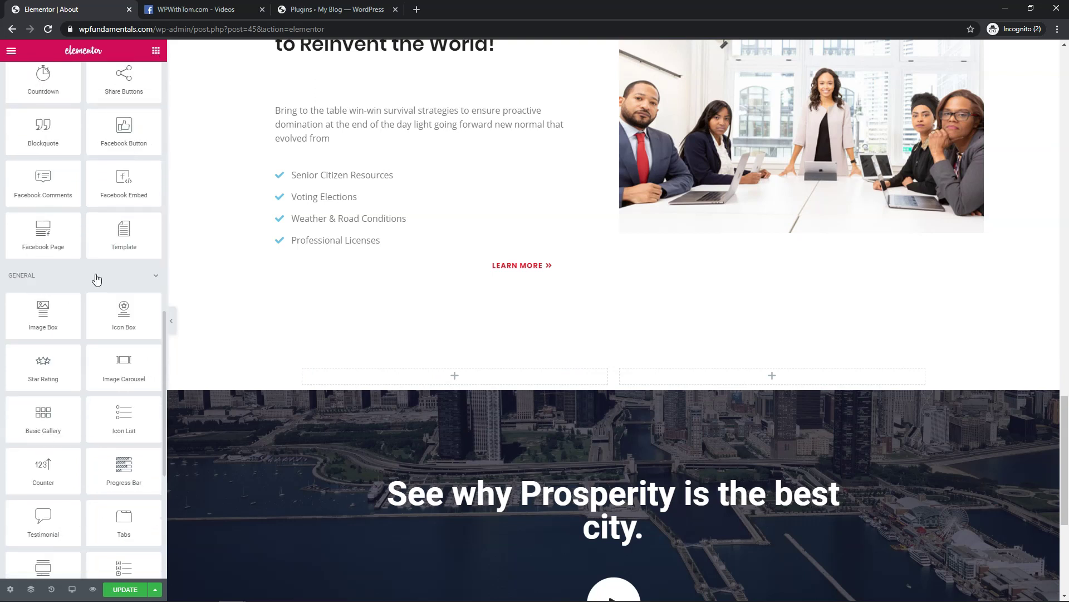
pyautogui.moveTo(111, 184); pyautogui.dragTo(435, 375)
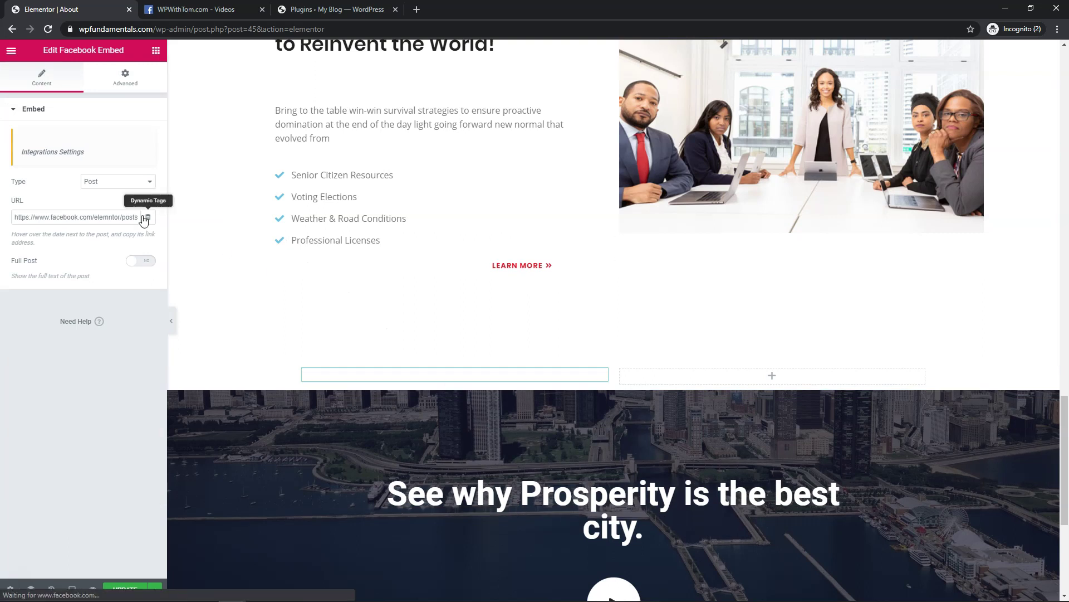
pyautogui.click(156, 50)
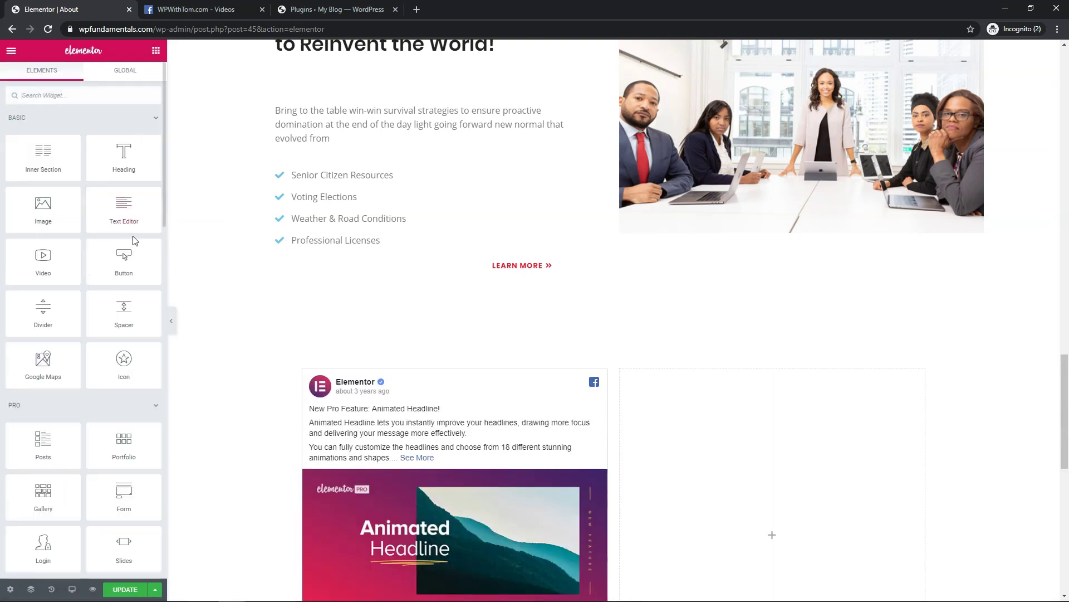
pyautogui.scroll(-10, 120, 313)
pyautogui.scroll(-4, 119, 313)
pyautogui.scroll(-4, 119, 313)
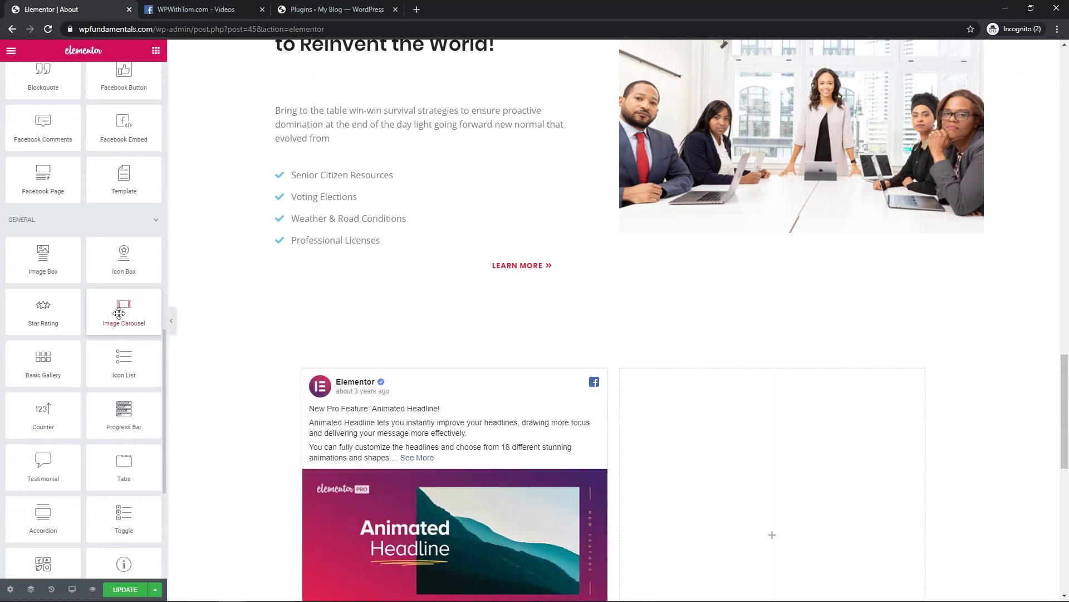
pyautogui.scroll(2, 120, 306)
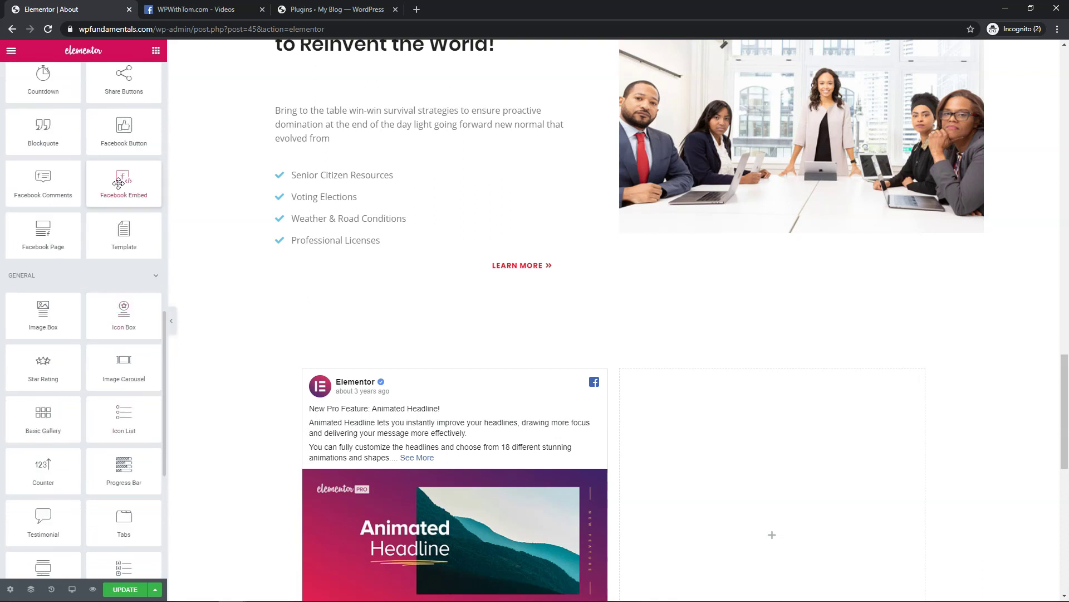
pyautogui.moveTo(119, 184); pyautogui.dragTo(750, 456)
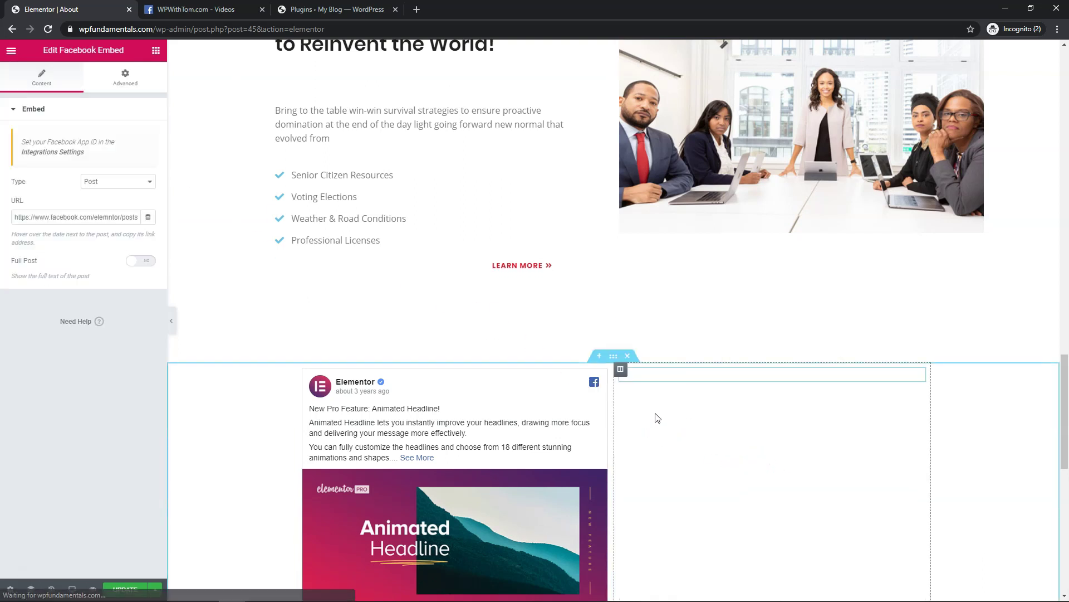
pyautogui.scroll(-2, 389, 371)
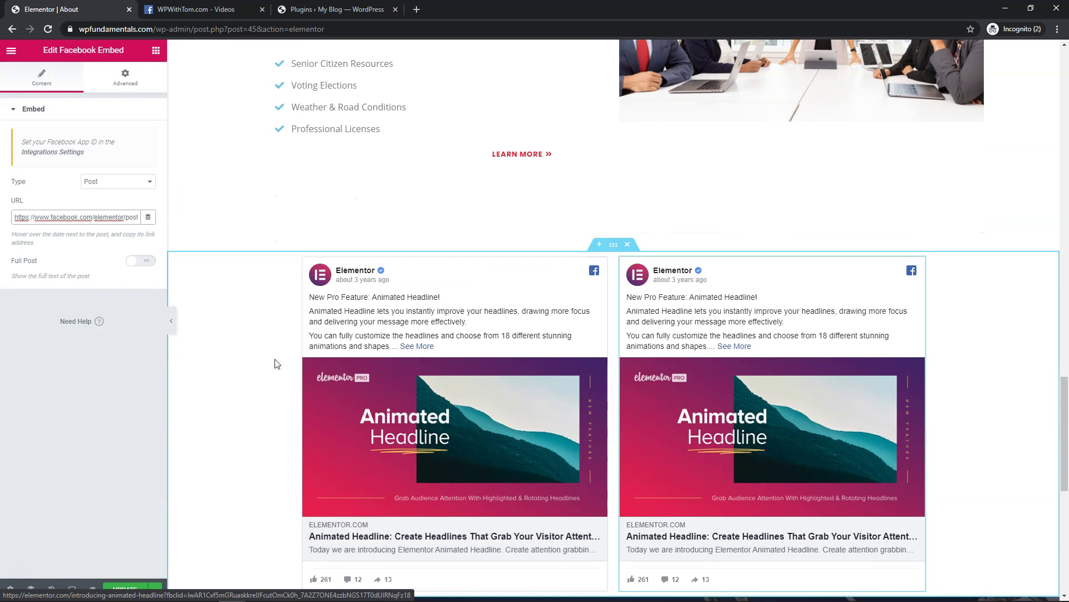
# Change the right Facebook Embed's Type from Post to Video.
pyautogui.click(109, 186)
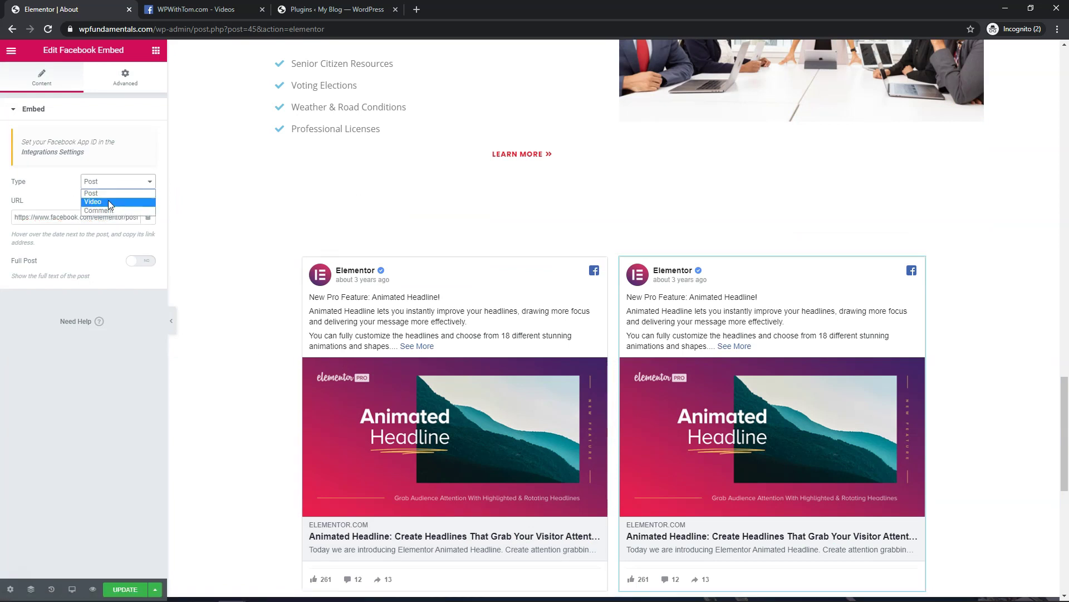
pyautogui.click(108, 201)
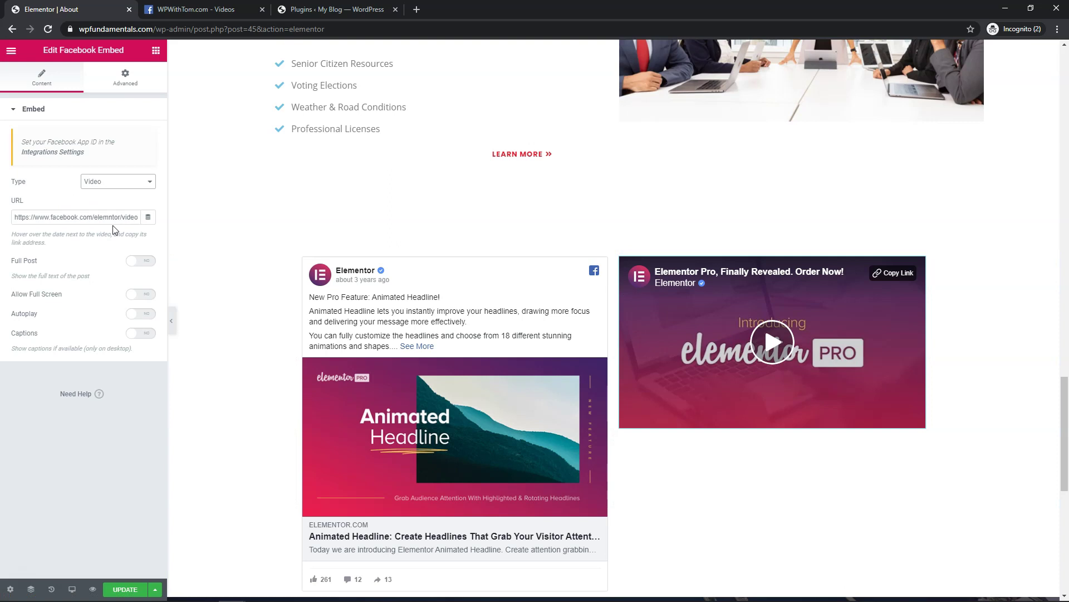
# Select the left Facebook post embed to edit it, then switch to the Facebook Videos tab.
pyautogui.click(215, 11)
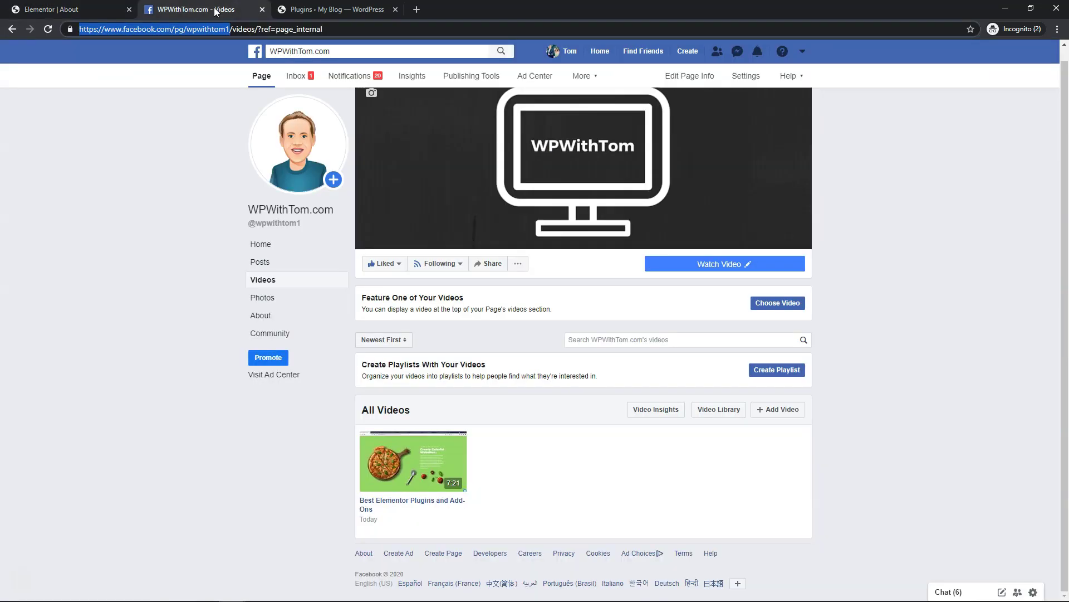
pyautogui.click(79, 7)
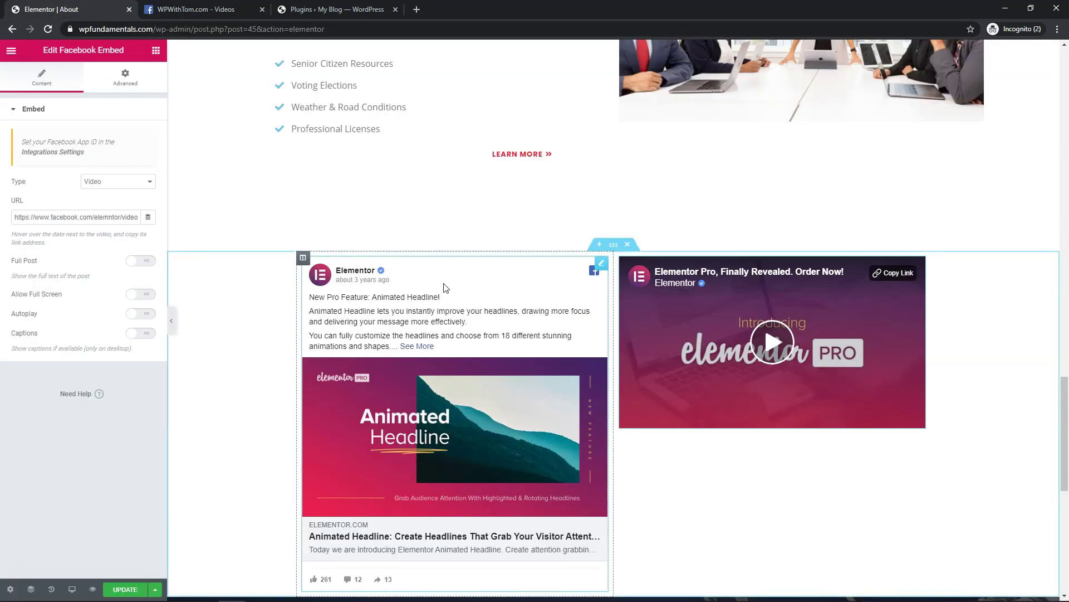
pyautogui.click(101, 181)
pyautogui.click(101, 191)
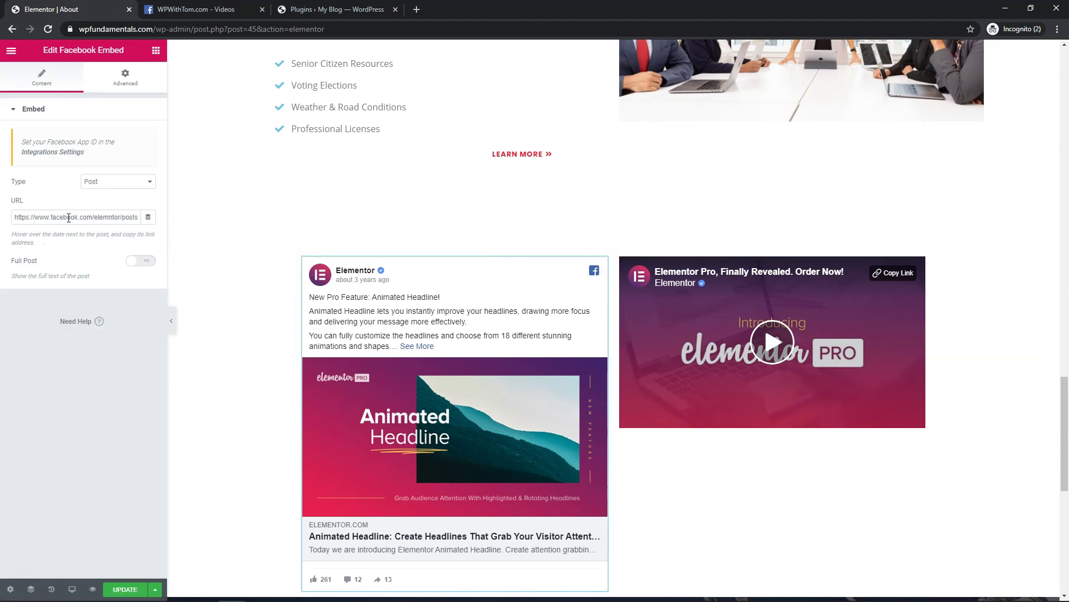
pyautogui.click(189, 9)
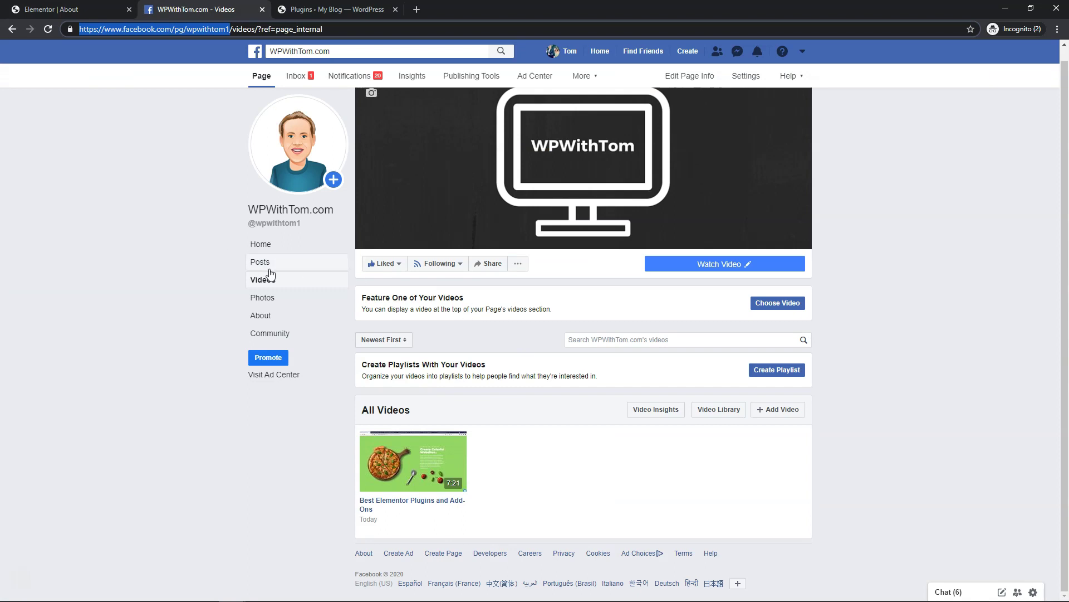
# On the page's Posts, open 'Is Elementor Pro Worth It? My Thoughts' menu and its extra options.
pyautogui.click(270, 247)
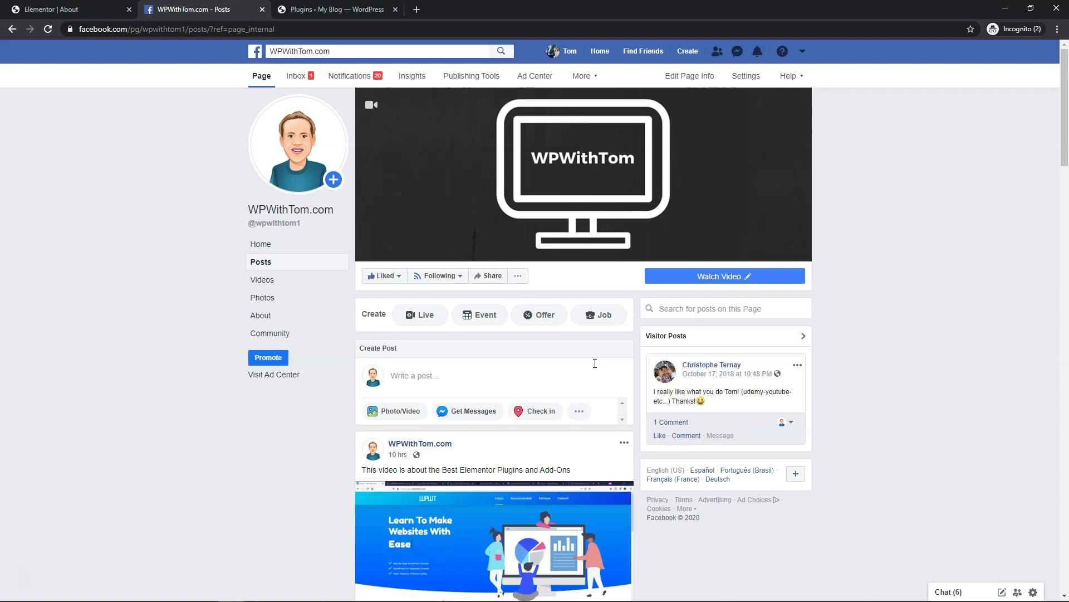
pyautogui.scroll(-3, 557, 345)
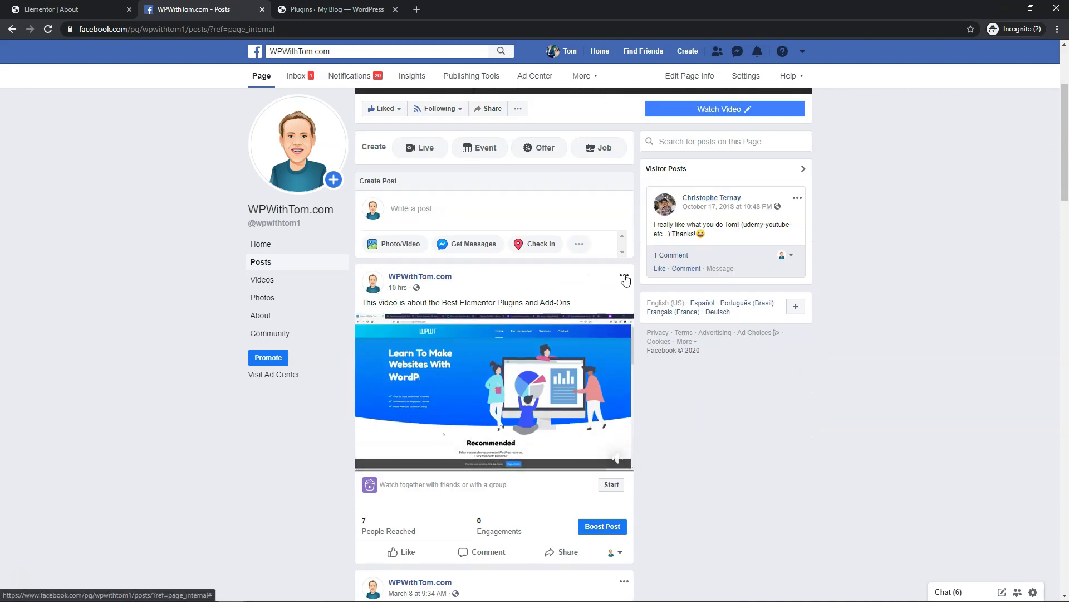
pyautogui.scroll(-6, 571, 358)
pyautogui.scroll(-1, 571, 358)
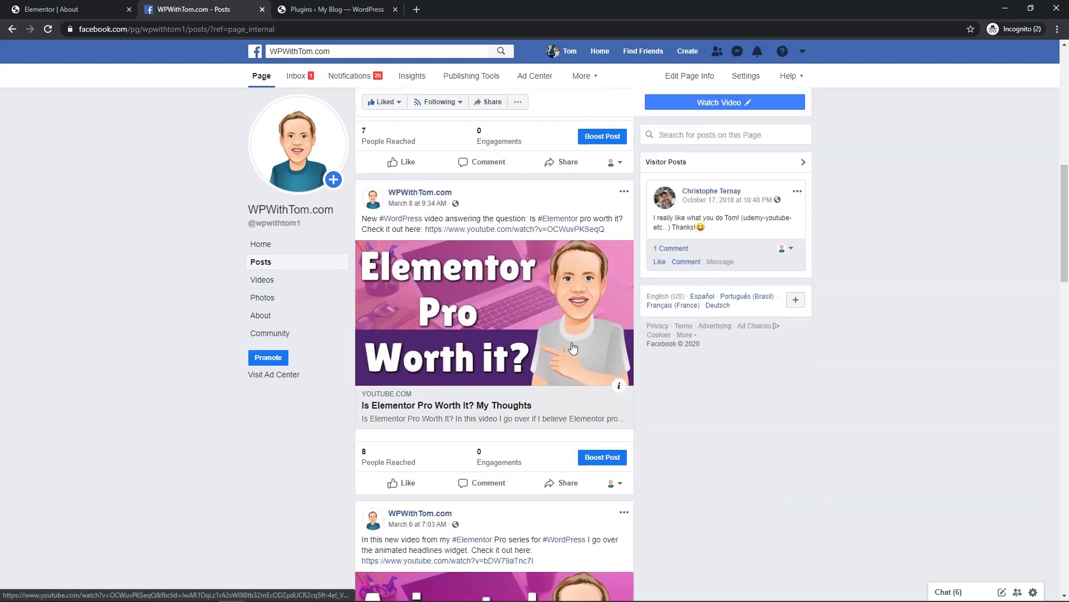
pyautogui.click(624, 194)
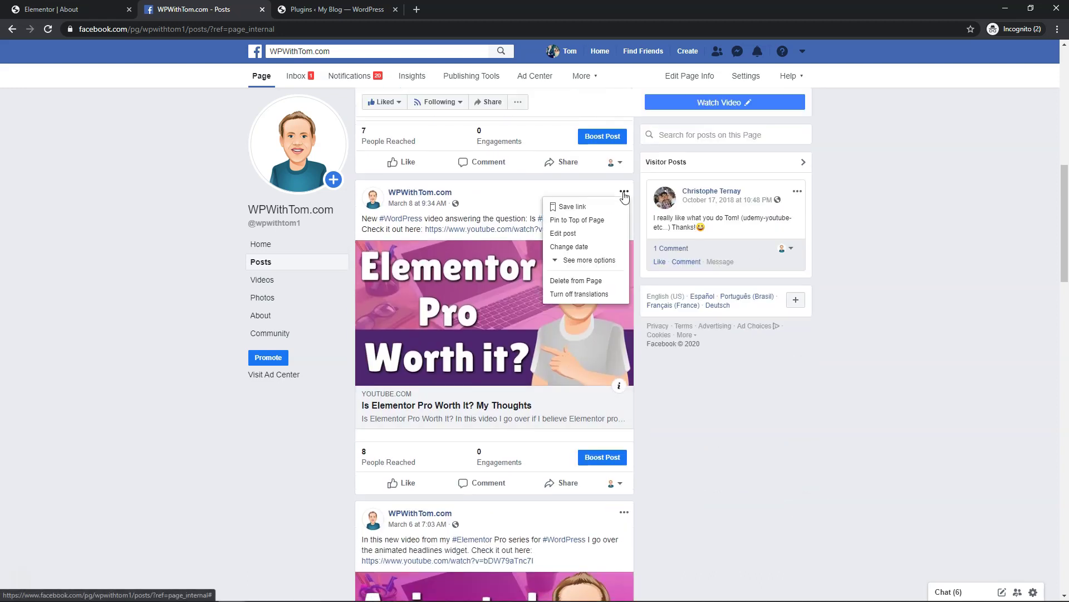
pyautogui.click(567, 262)
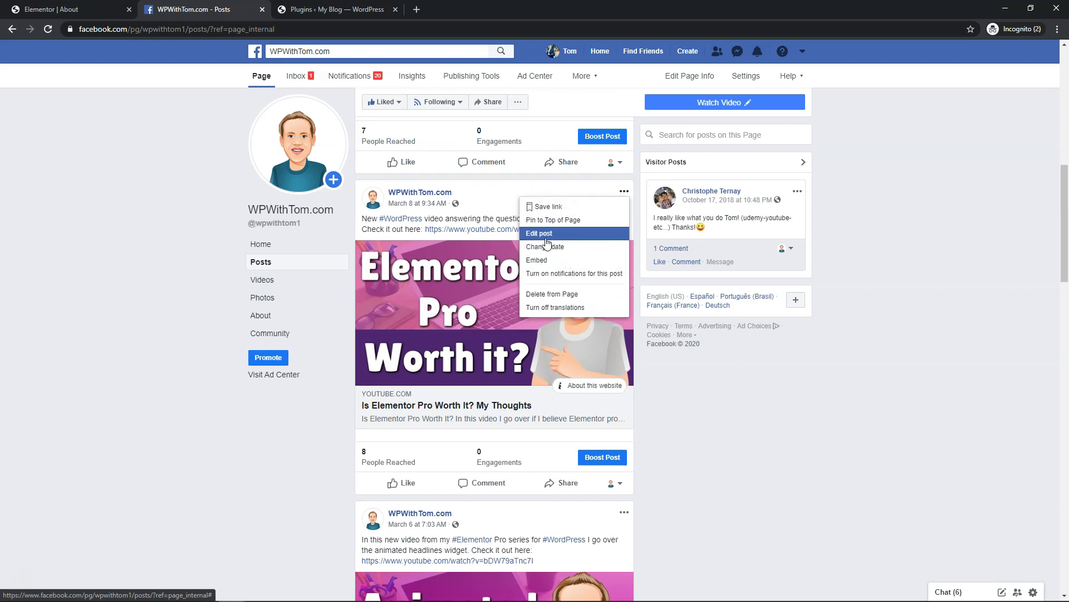
# Open the post's Embed Advanced Settings and copy the 'URL of post' value.
pyautogui.click(540, 260)
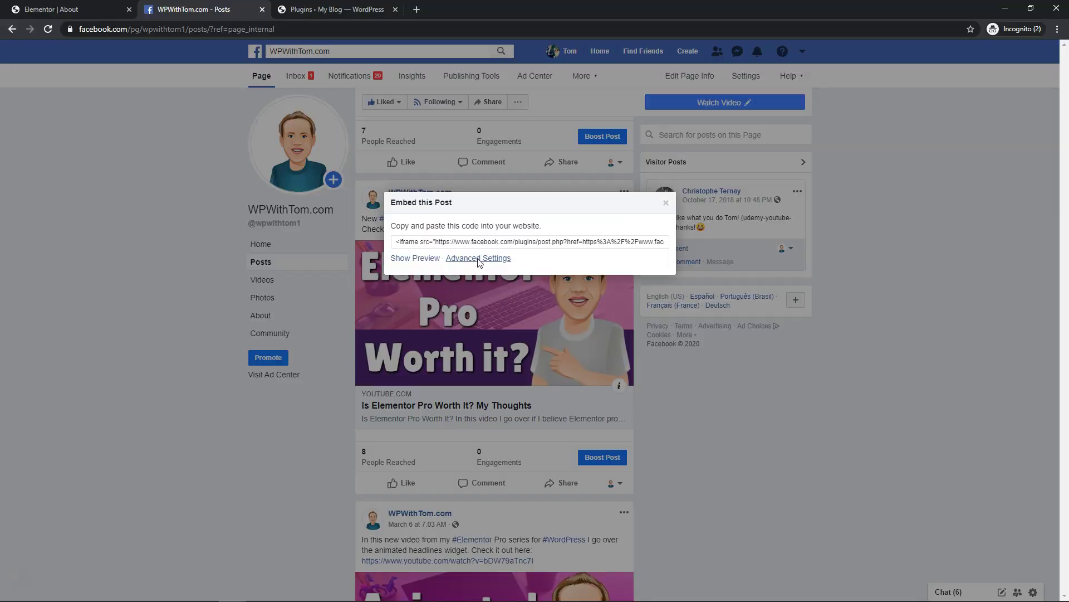
pyautogui.click(477, 259)
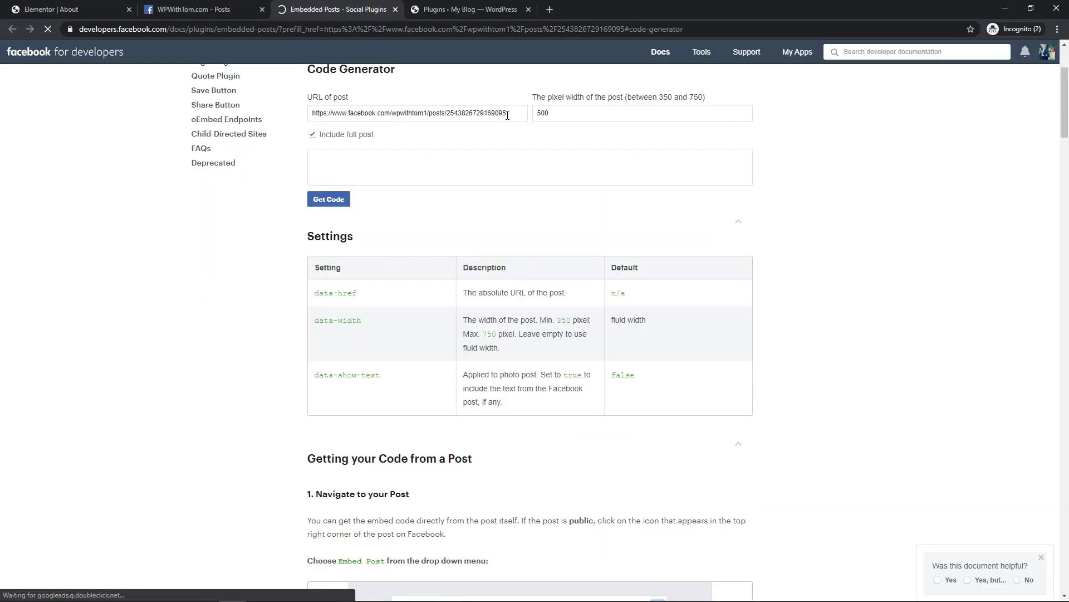
pyautogui.moveTo(506, 113); pyautogui.dragTo(289, 127)
pyautogui.rightClick(336, 120)
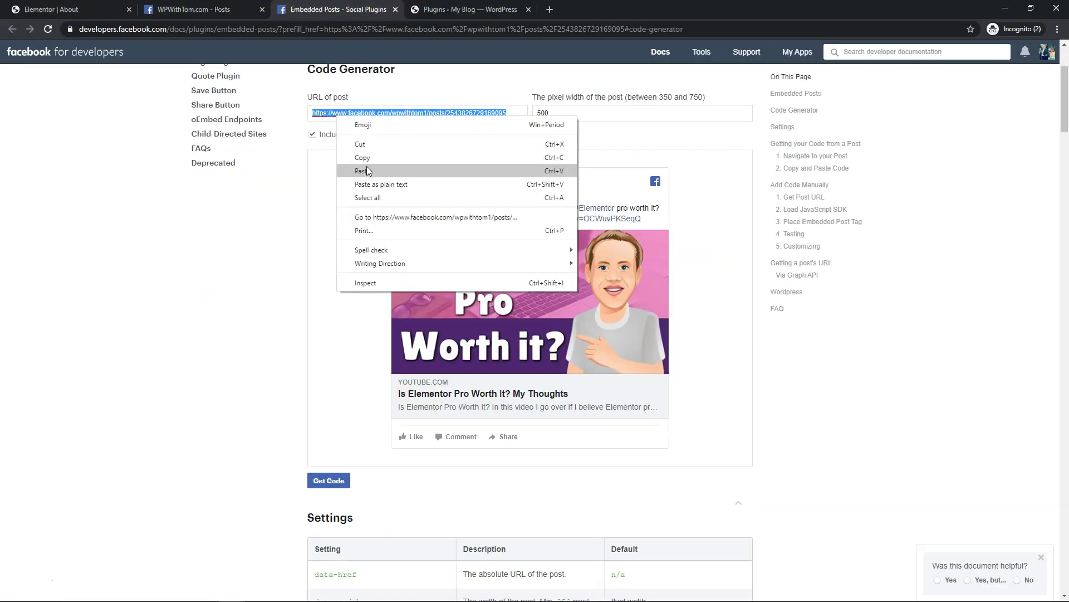
pyautogui.click(367, 157)
# Replace the left embed's URL with the copied 'Is Elementor Pro Worth It?' post URL.
pyautogui.click(78, 10)
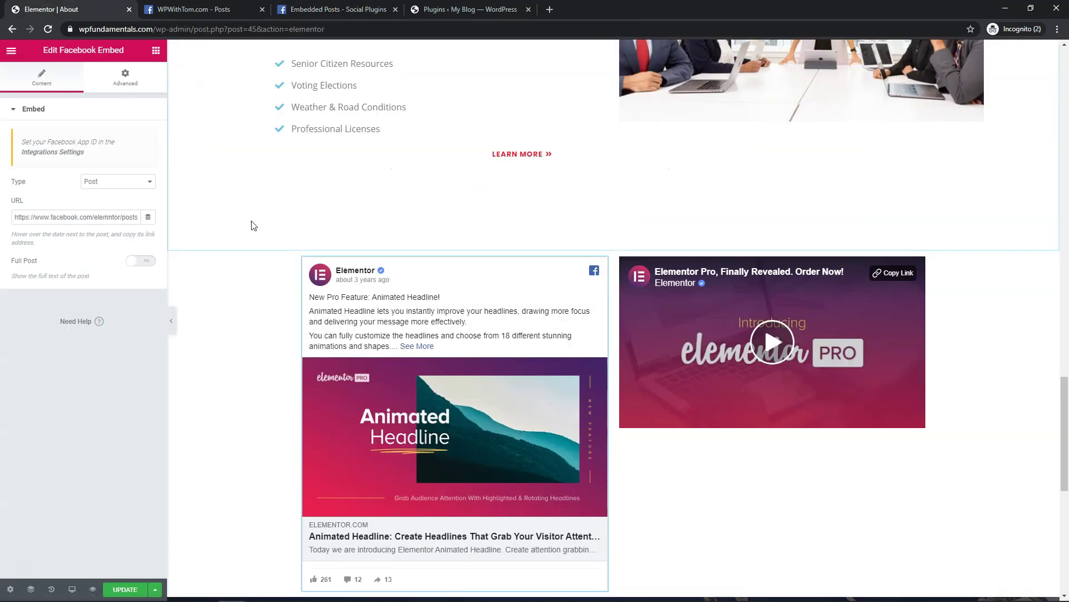
pyautogui.moveTo(15, 217); pyautogui.dragTo(174, 218)
pyautogui.hotkey('ctrl', 'v')
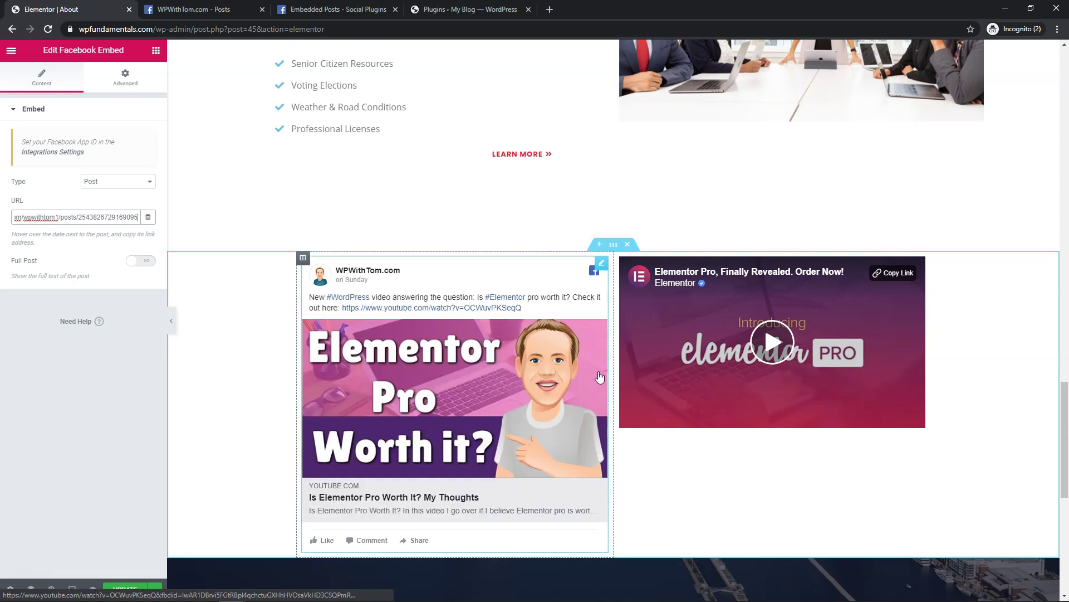
# Get the 'Best Elementor Plugins and Add-Ons' video URL from its Embed Advanced Settings.
pyautogui.click(217, 7)
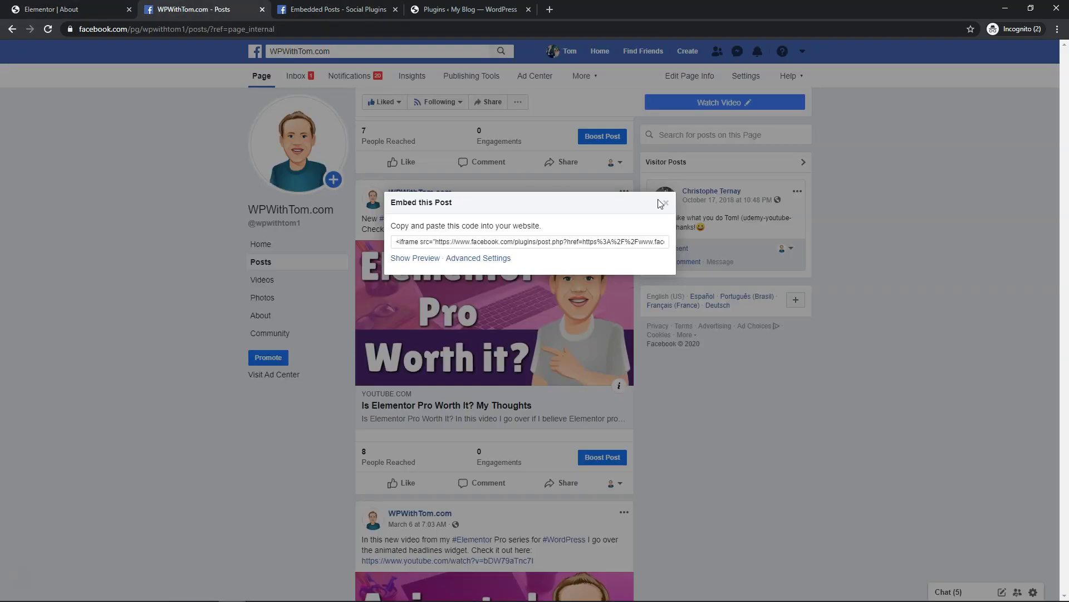
pyautogui.click(916, 300)
pyautogui.scroll(5, 595, 294)
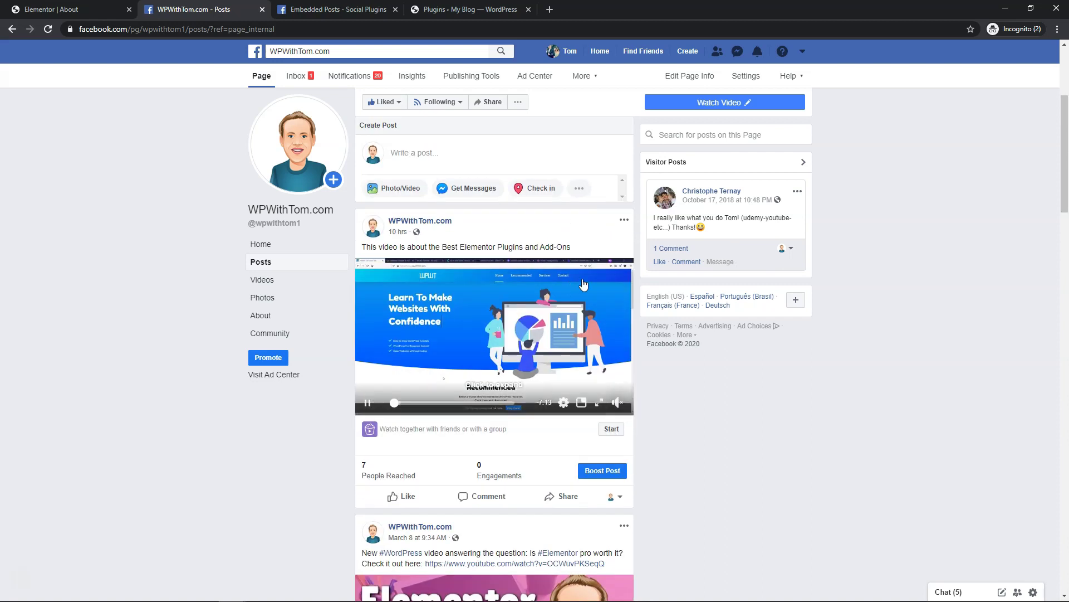
pyautogui.click(624, 220)
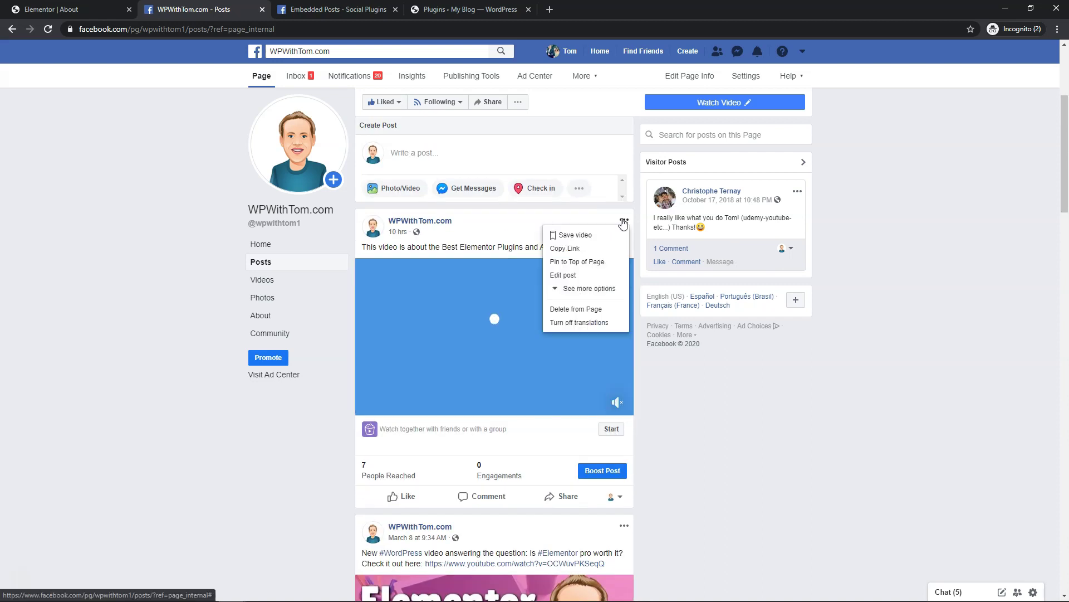
pyautogui.click(562, 288)
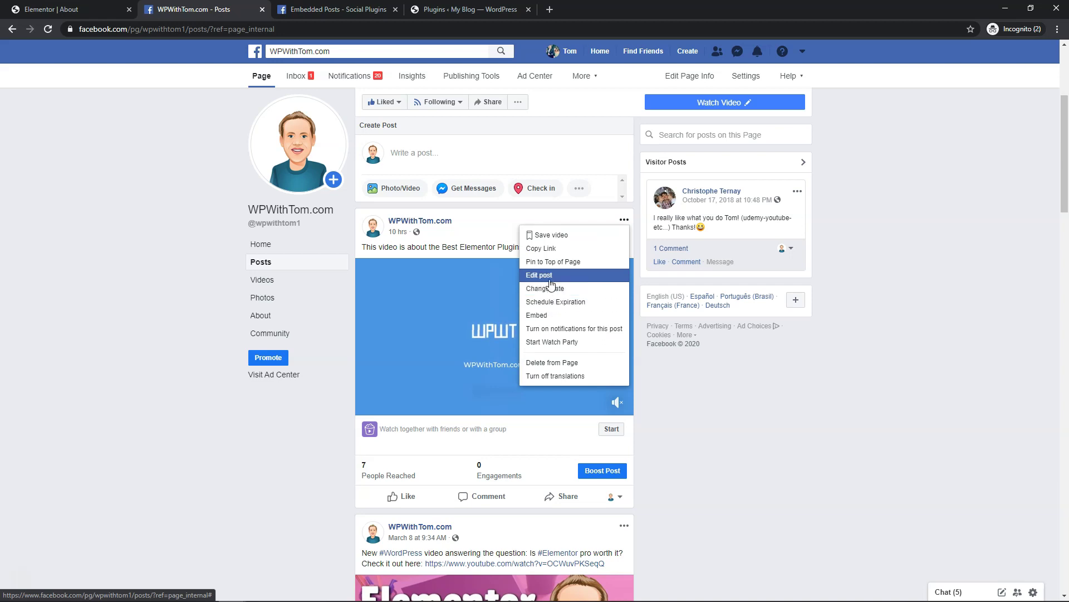
pyautogui.click(547, 315)
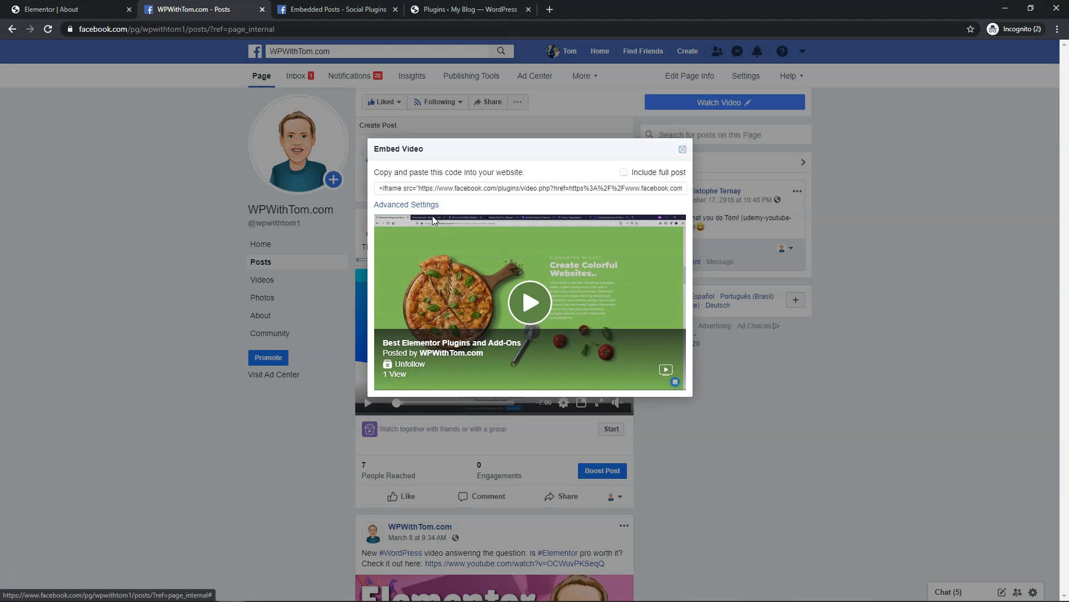
pyautogui.click(425, 206)
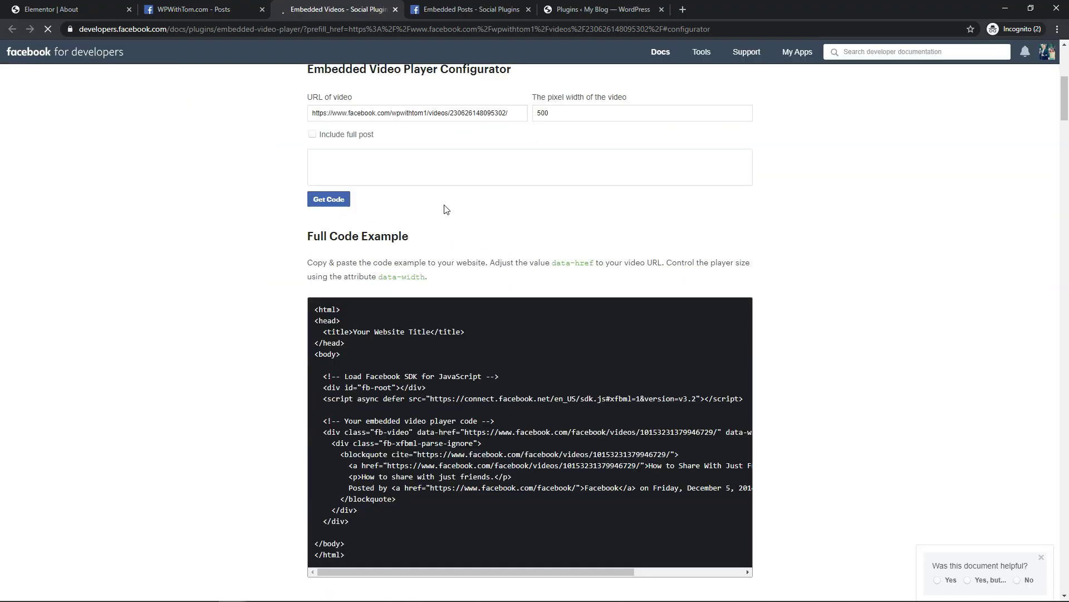
pyautogui.click(351, 114)
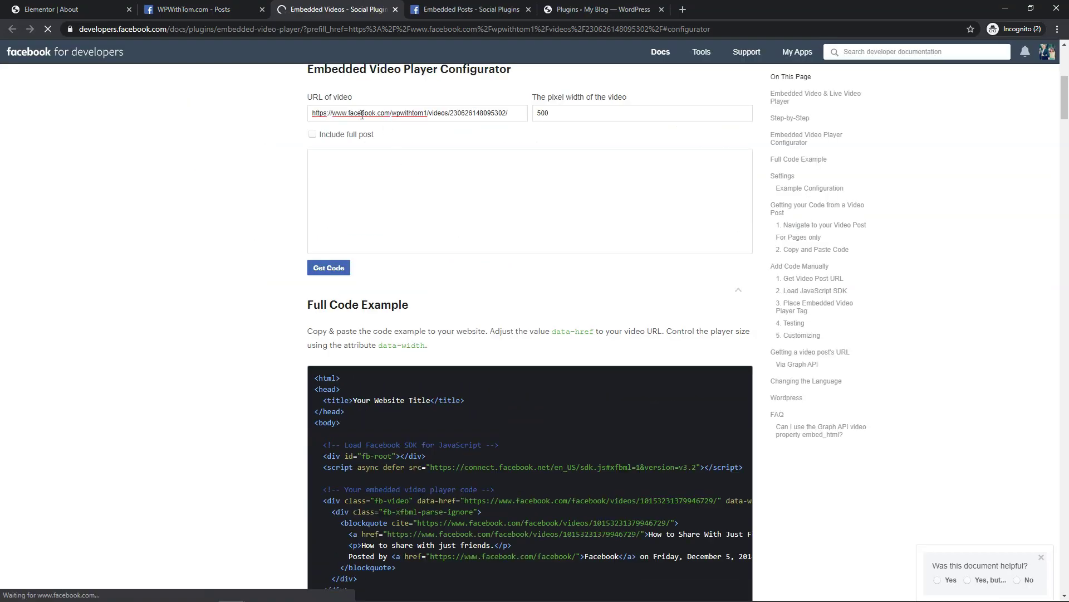
pyautogui.moveTo(310, 113); pyautogui.dragTo(517, 110)
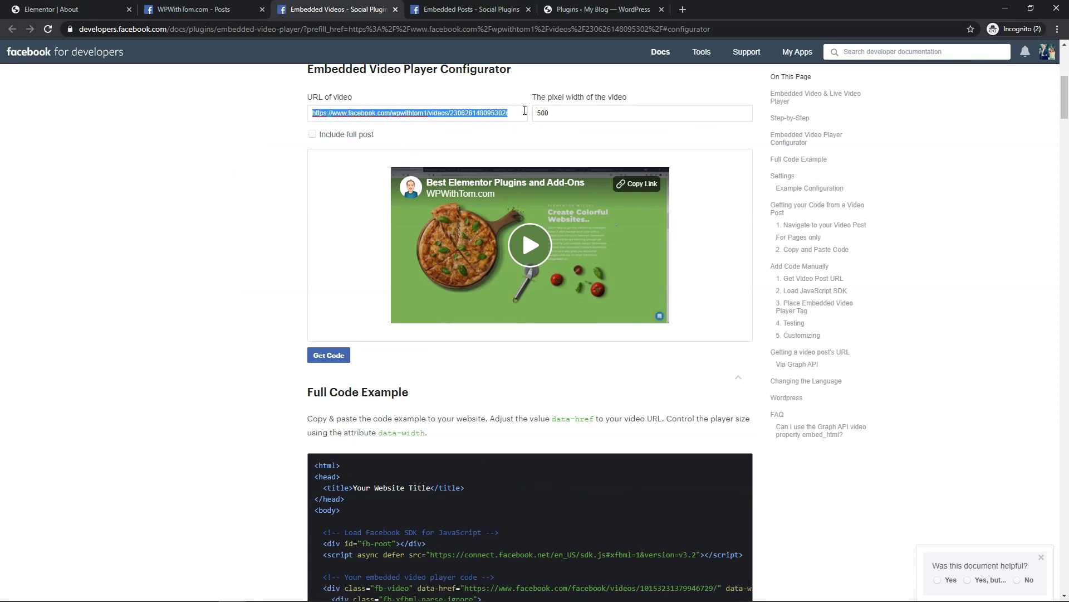
pyautogui.click(84, 9)
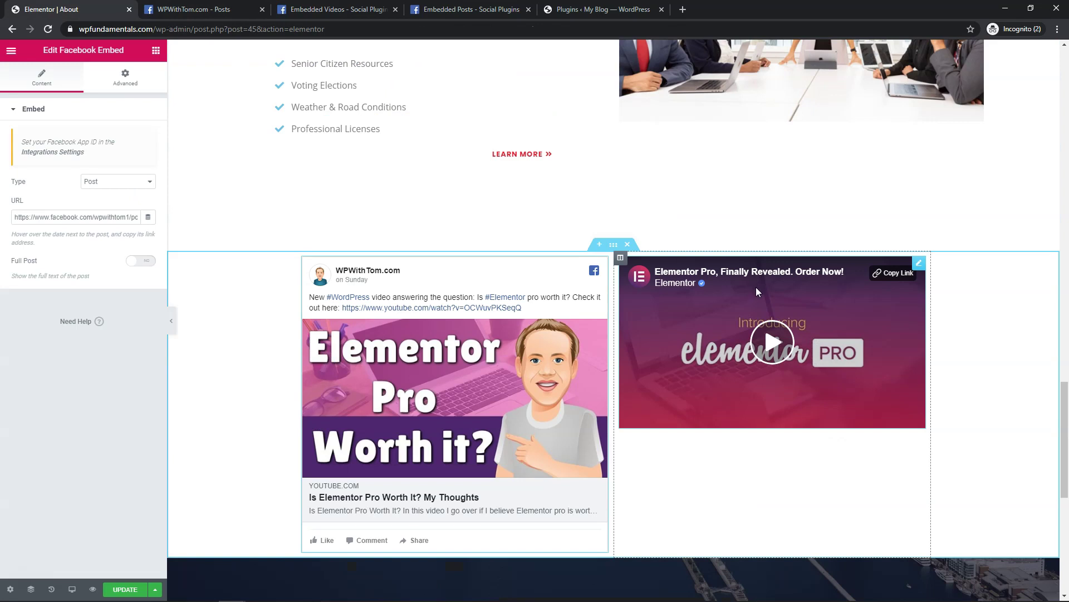
# Paste the video URL into the right embed, turn Full Post on and leave Allow Full Screen off.
pyautogui.click(920, 263)
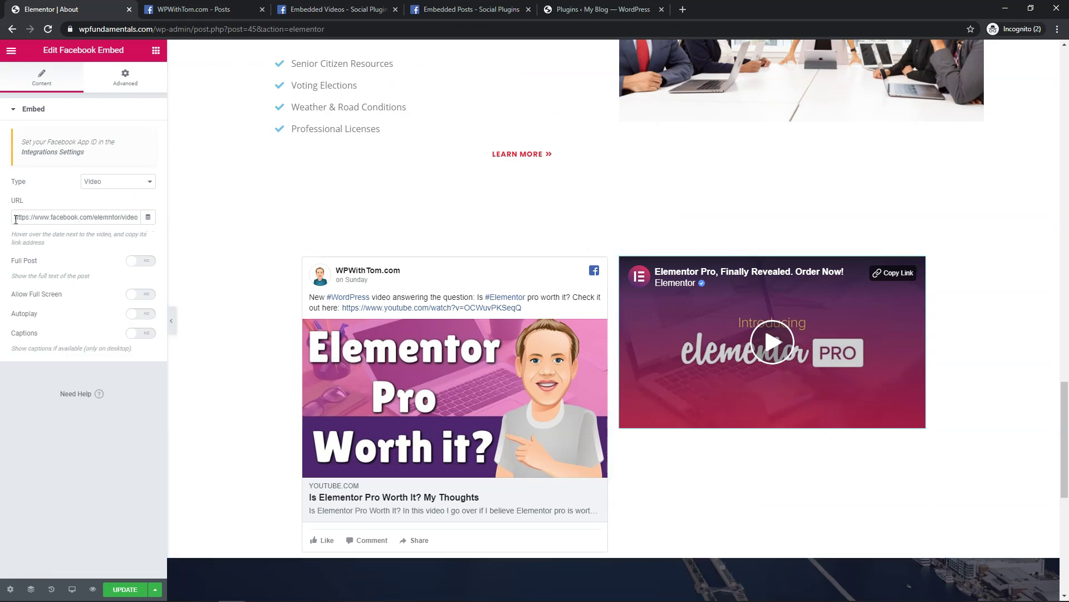
pyautogui.moveTo(15, 219); pyautogui.dragTo(207, 222)
pyautogui.hotkey('ctrl', 'v')
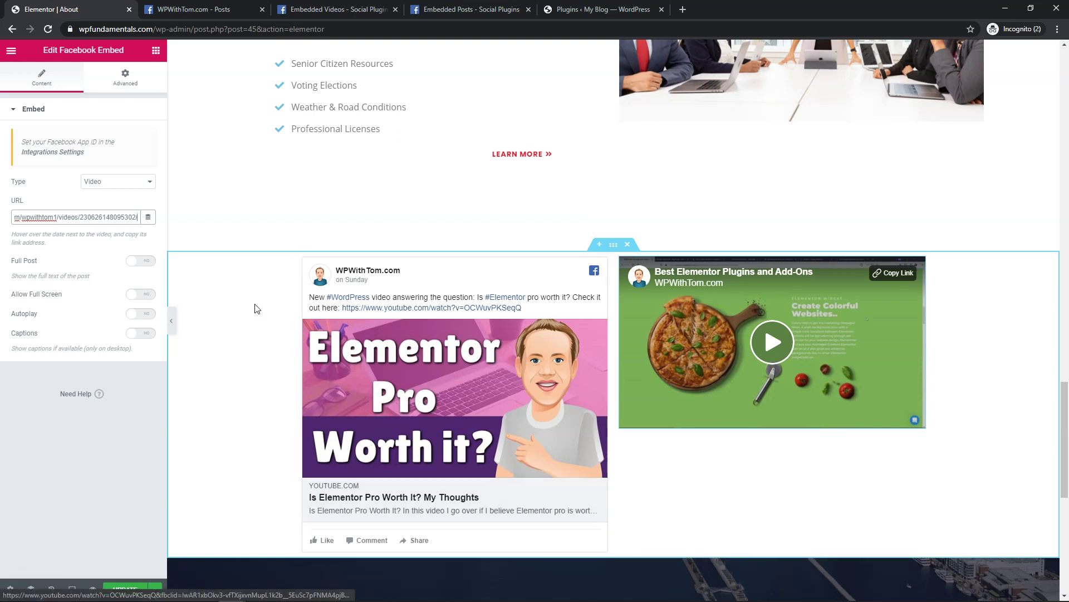
pyautogui.click(148, 298)
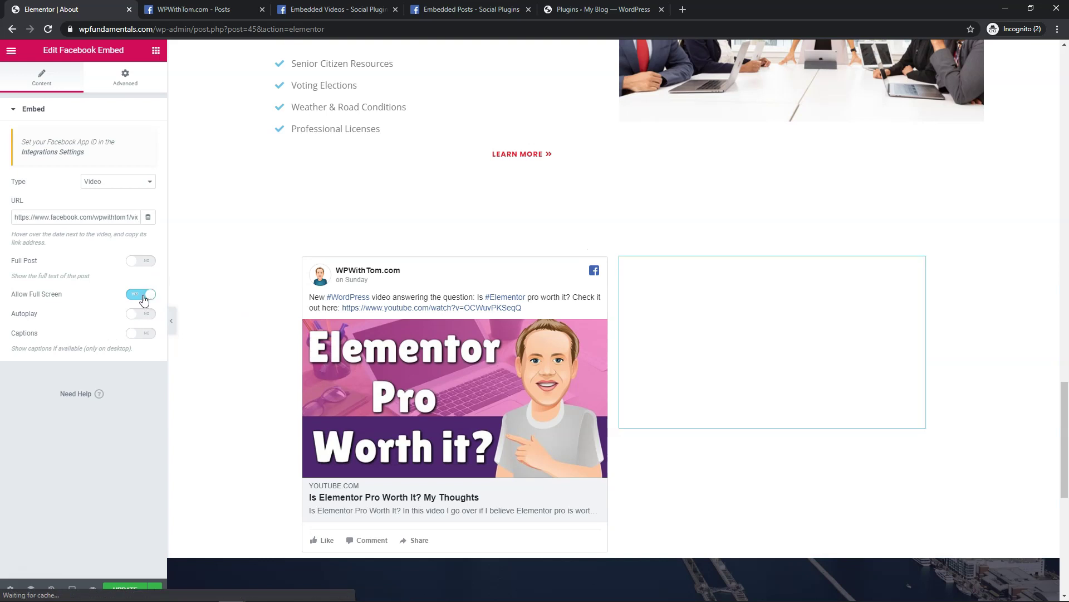
pyautogui.click(148, 263)
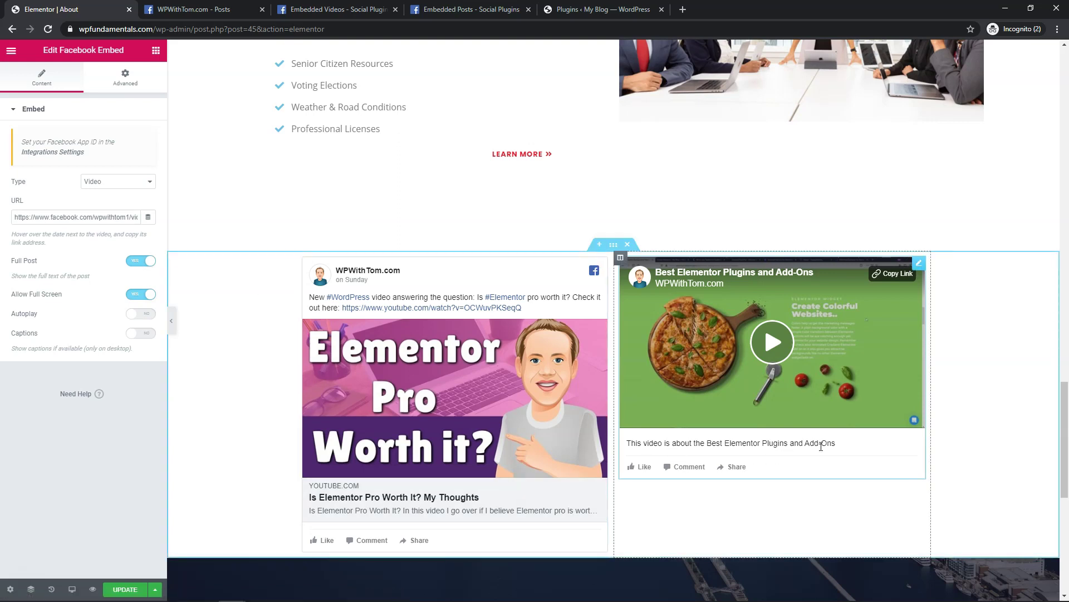
pyautogui.click(129, 295)
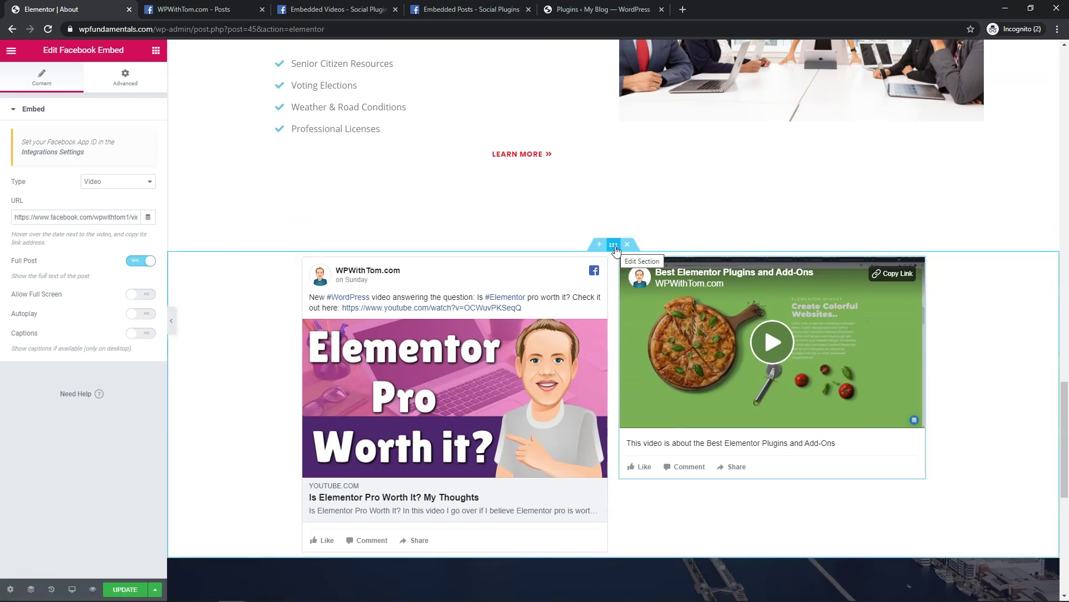
# Give the section a Classic Background Overlay in blue #2089B6 with opacity 0.89.
pyautogui.rightClick(615, 249)
pyautogui.click(635, 255)
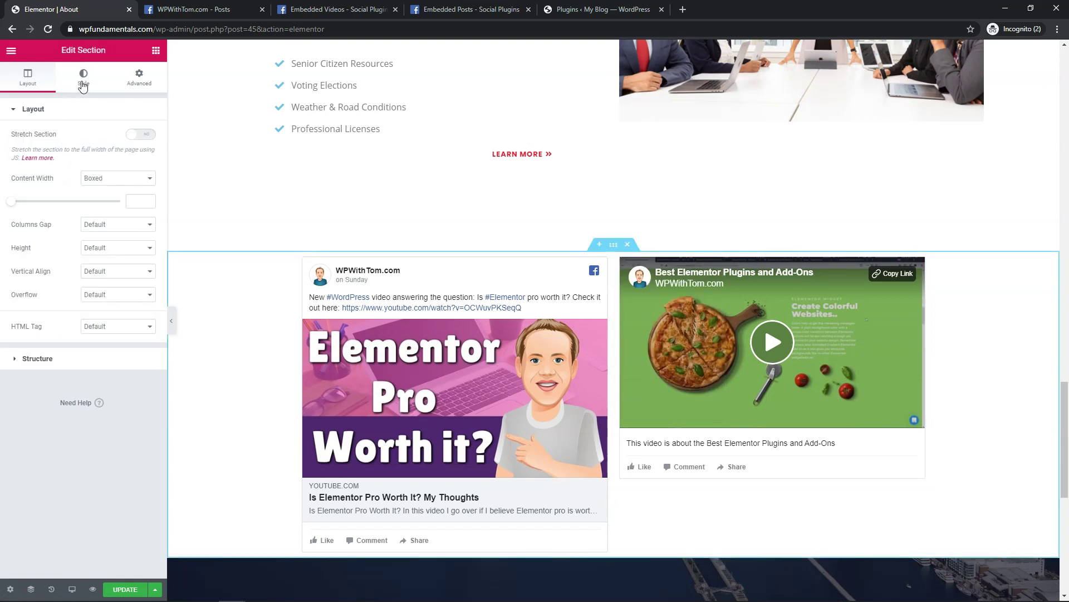
pyautogui.click(83, 82)
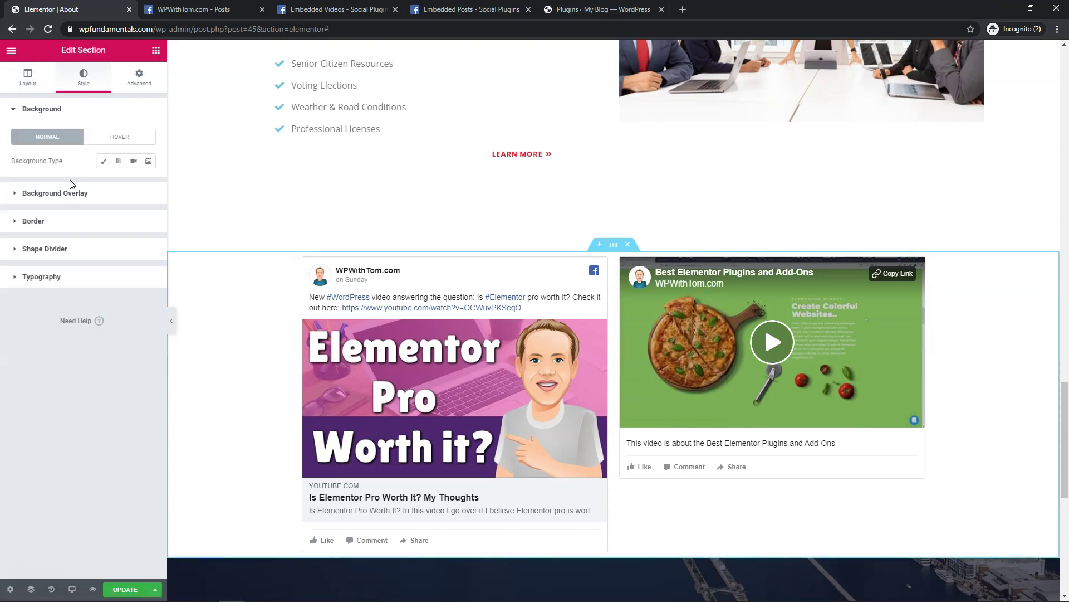
pyautogui.click(58, 194)
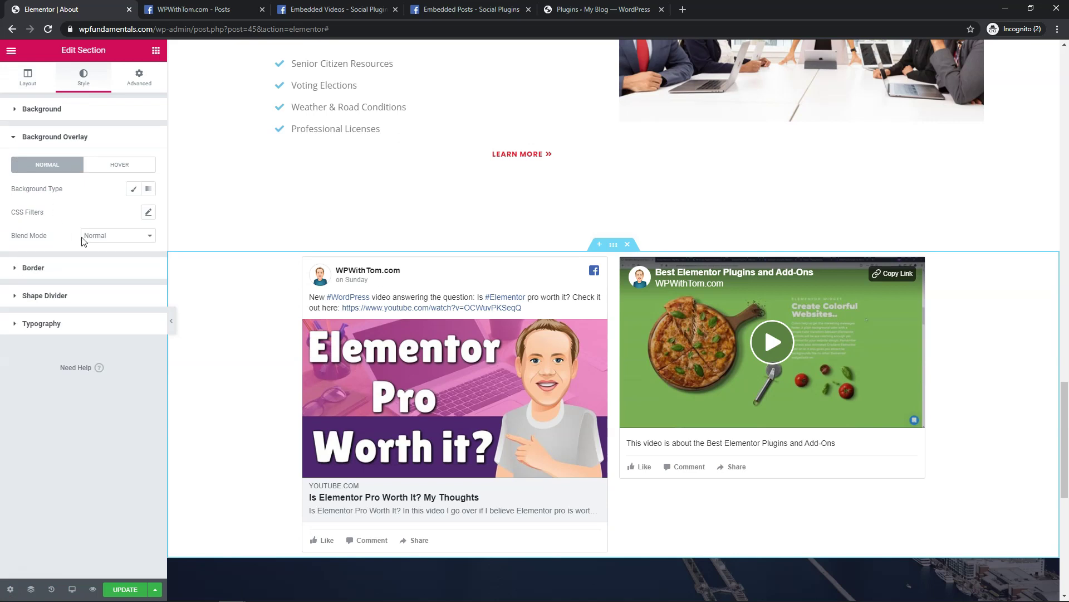
pyautogui.click(134, 190)
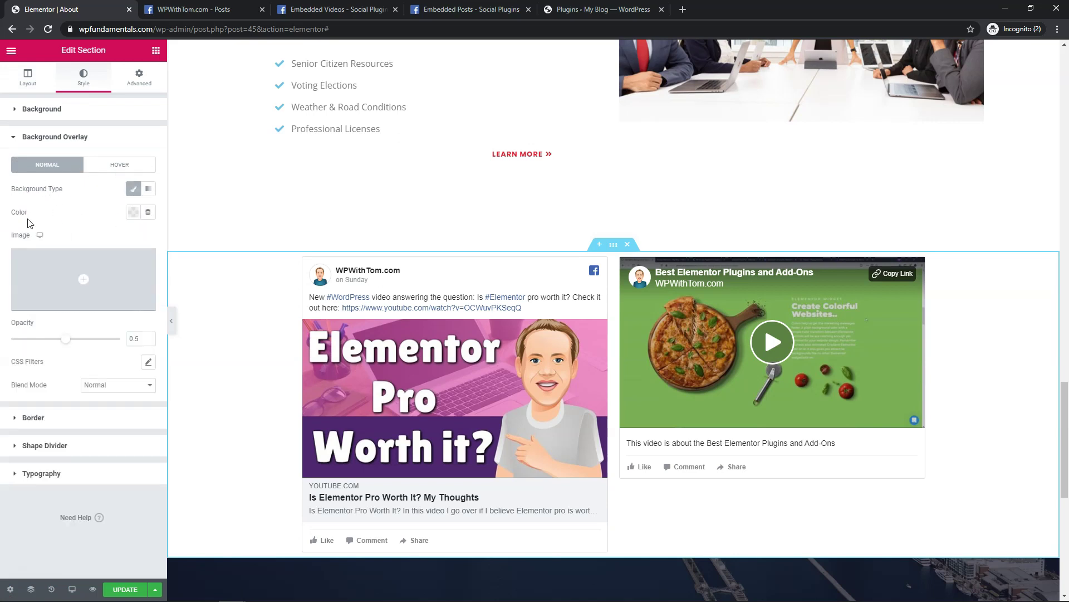
pyautogui.click(134, 212)
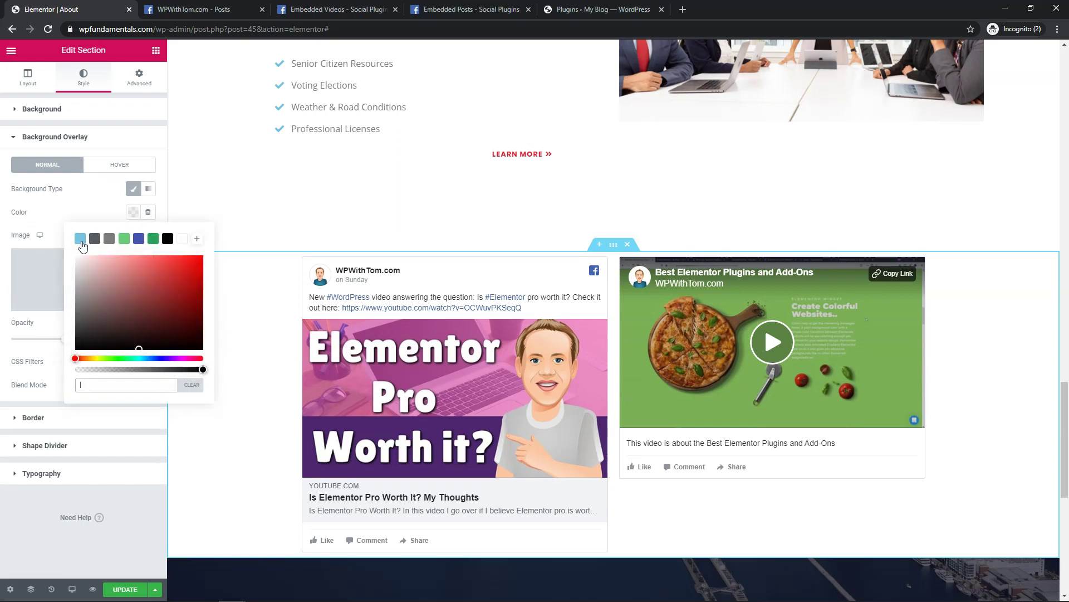
pyautogui.click(80, 239)
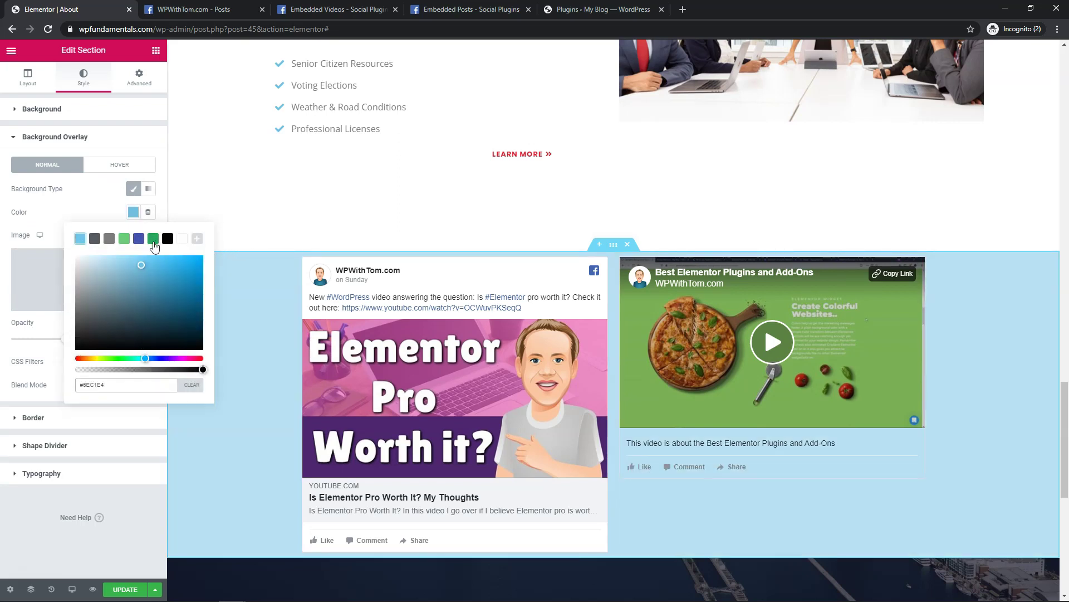
pyautogui.moveTo(142, 276); pyautogui.dragTo(174, 258)
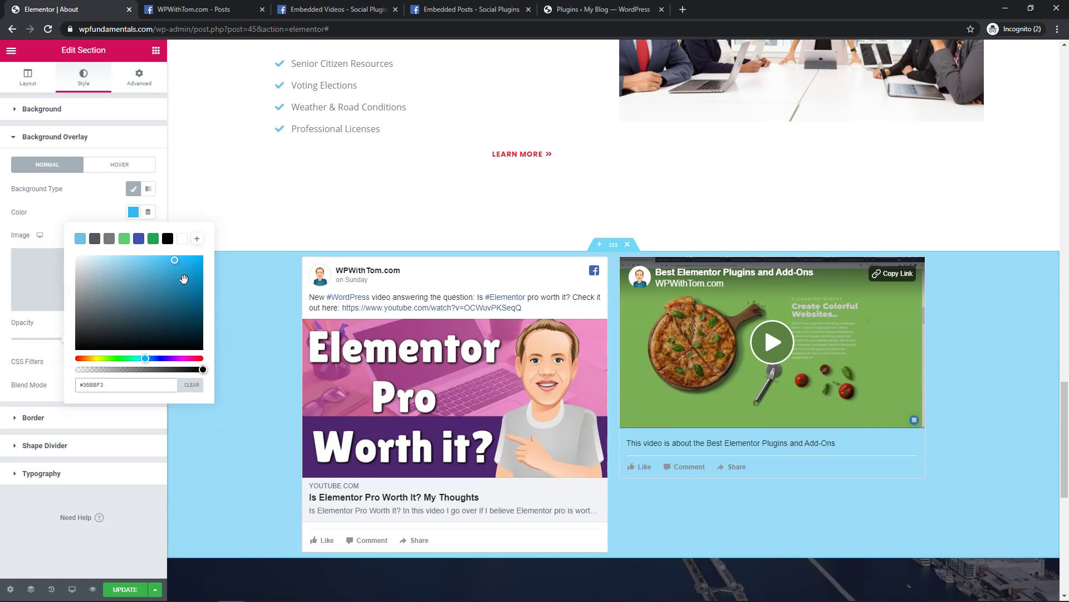
pyautogui.moveTo(184, 279); pyautogui.dragTo(180, 282)
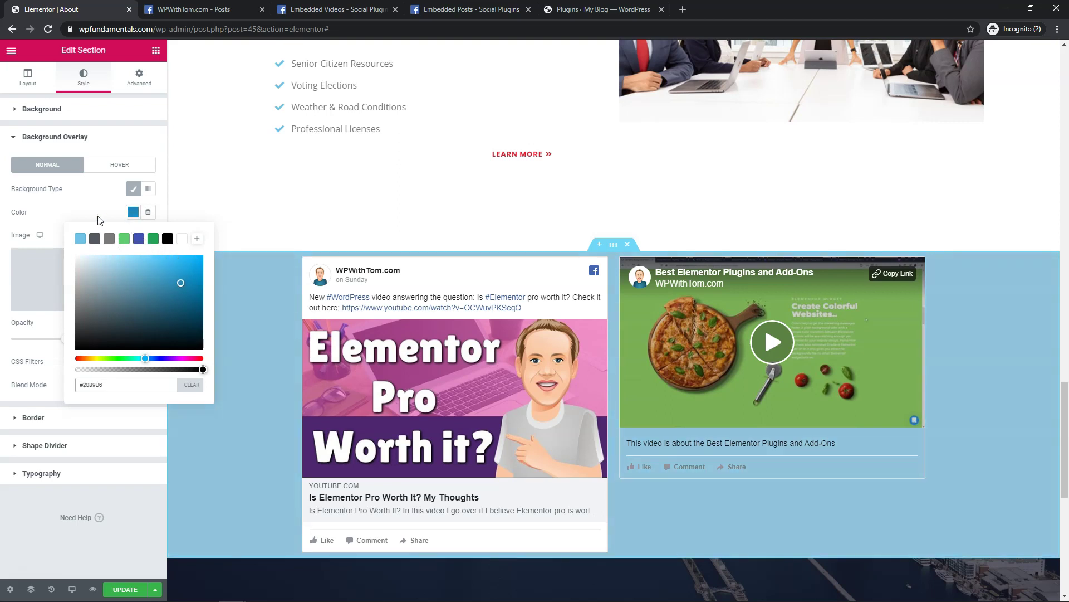
pyautogui.click(93, 216)
pyautogui.moveTo(72, 340); pyautogui.dragTo(100, 340)
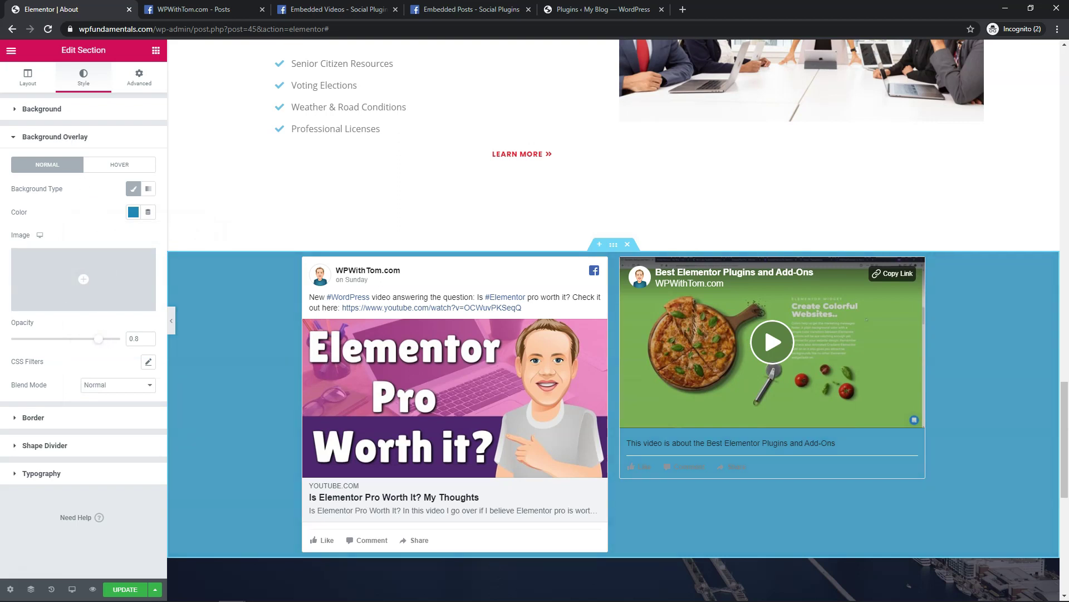
# Set the section's linked padding to 25px on all sides.
pyautogui.click(141, 83)
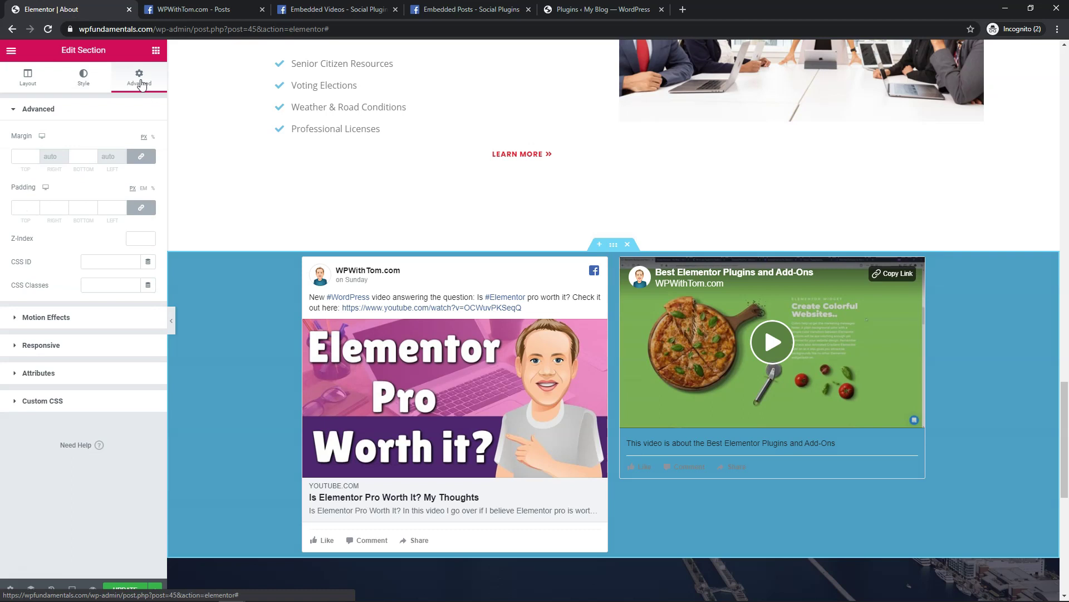
pyautogui.click(20, 210)
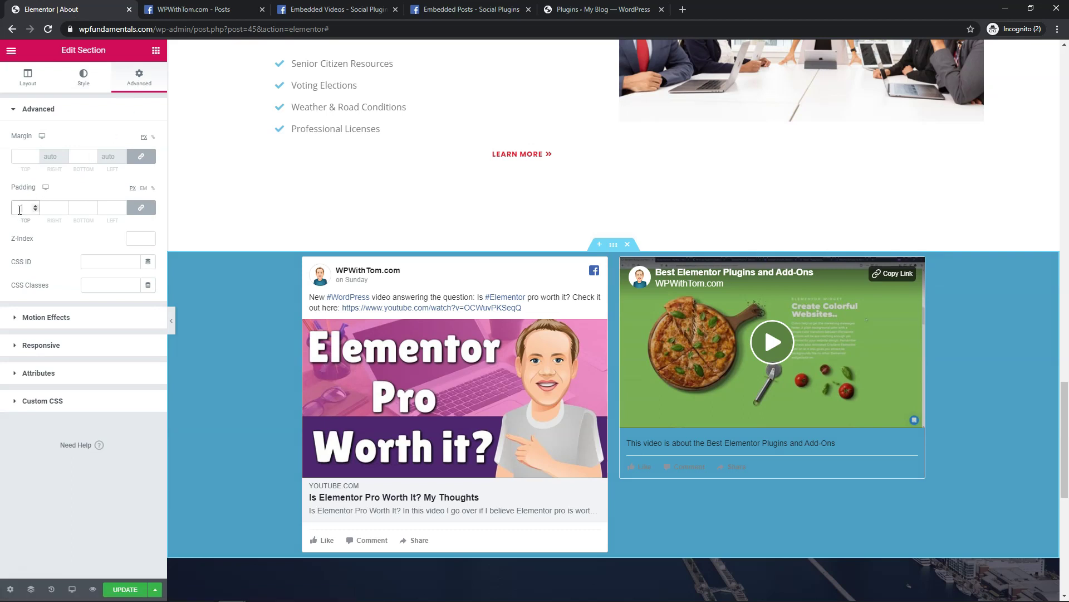
pyautogui.write('25')
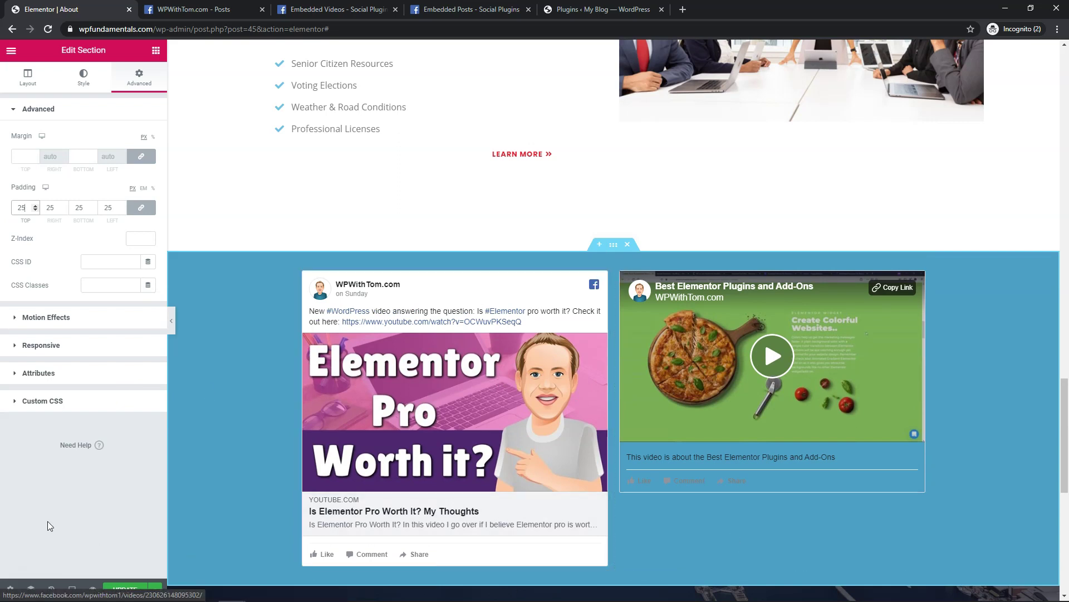
# Update the page and close the Embedded Videos and Embedded Posts documentation tabs.
pyautogui.click(124, 586)
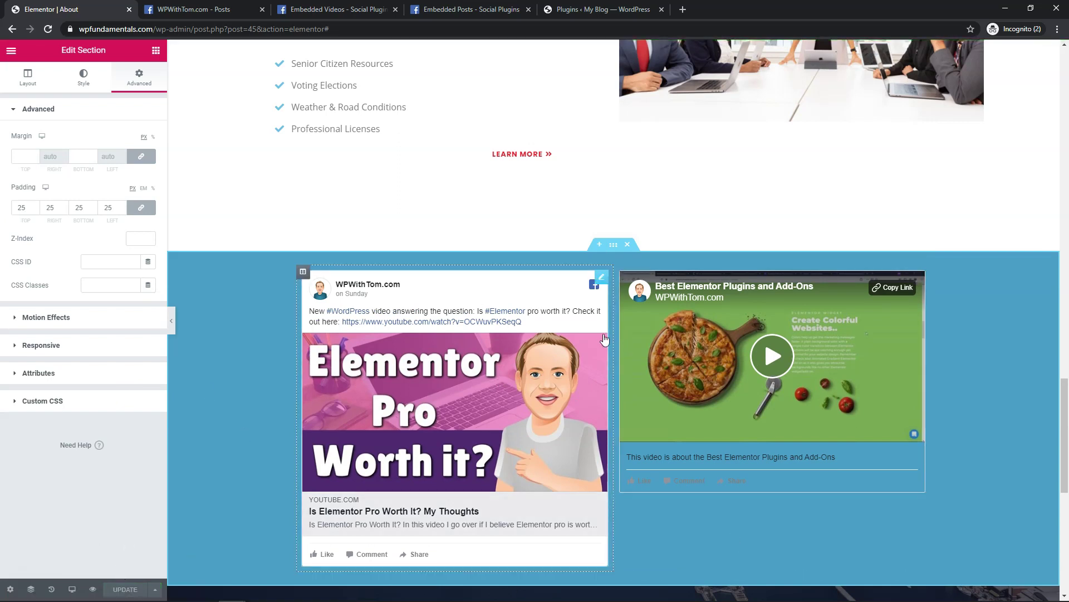
pyautogui.click(394, 10)
pyautogui.click(393, 11)
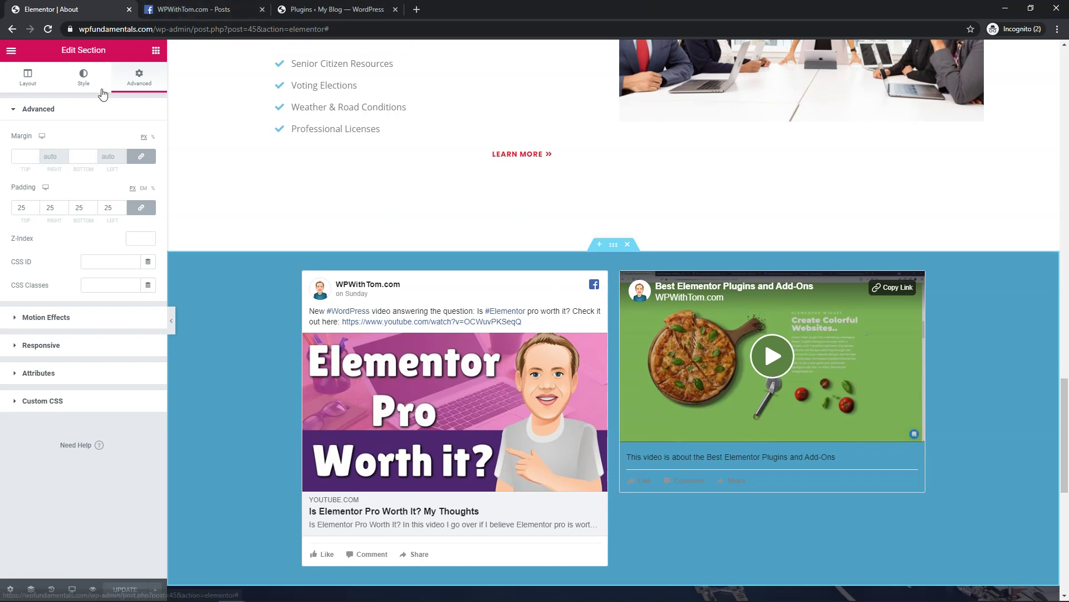
# Visit the live site from My Blog, go to About, and scroll to the Facebook embeds section.
pyautogui.click(281, 8)
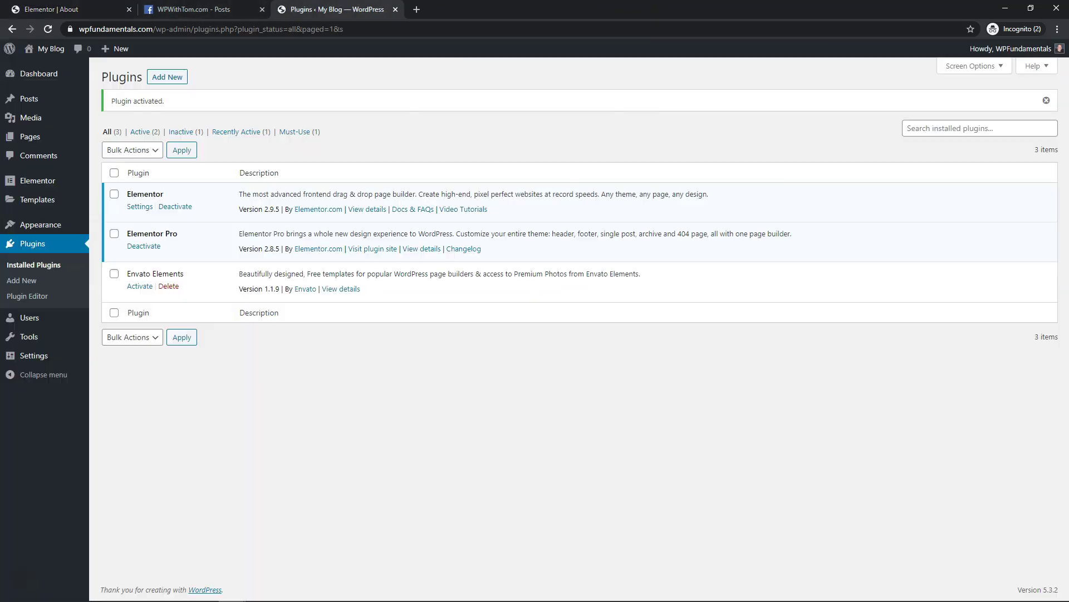
pyautogui.moveTo(49, 51)
pyautogui.click(44, 73)
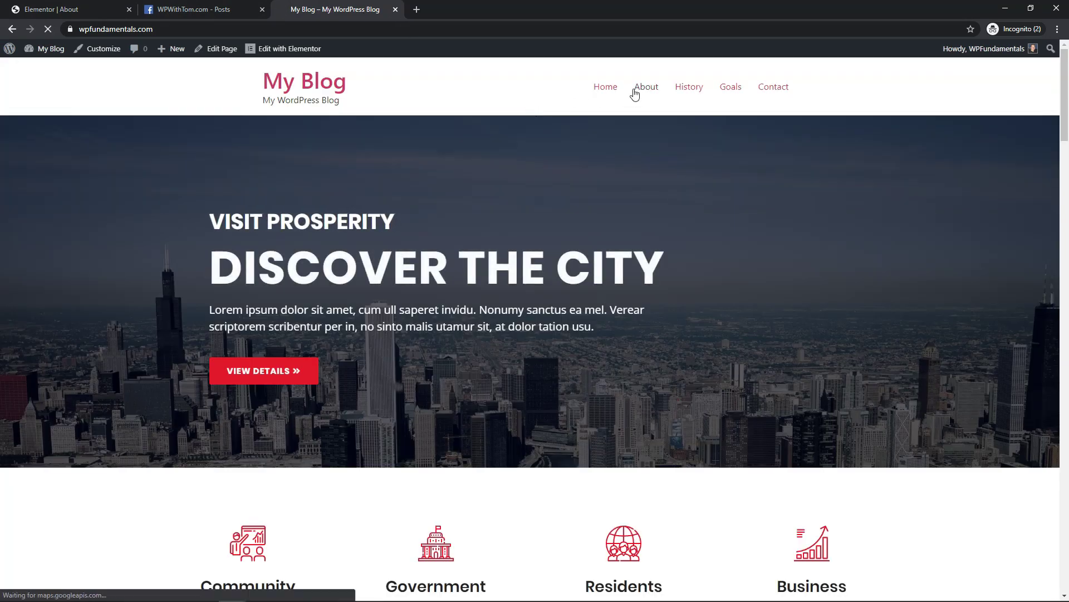
pyautogui.click(638, 89)
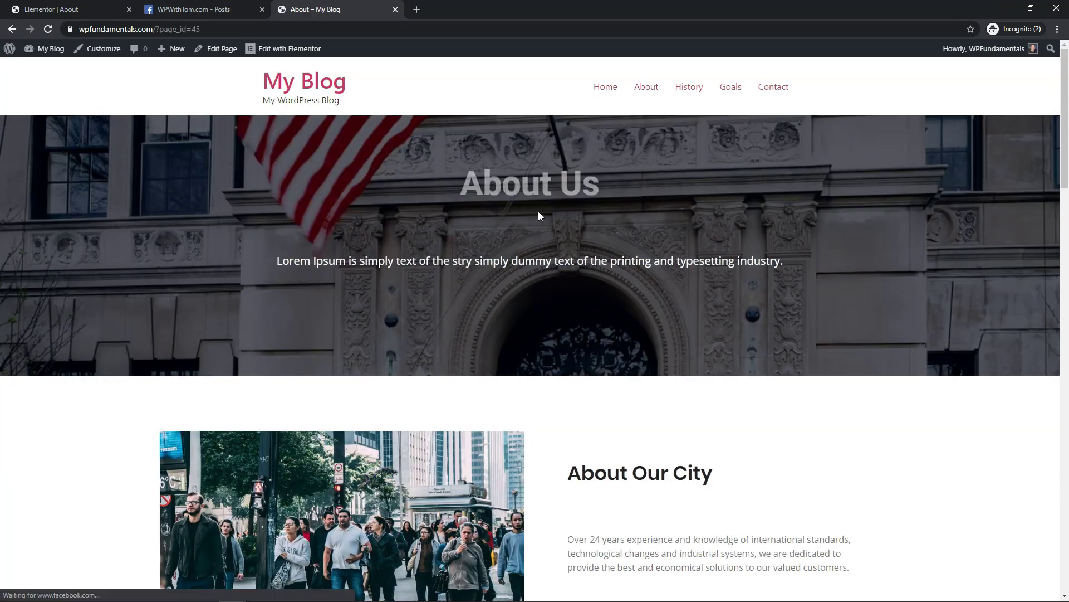
pyautogui.scroll(-15, 539, 210)
pyautogui.scroll(-15, 539, 210)
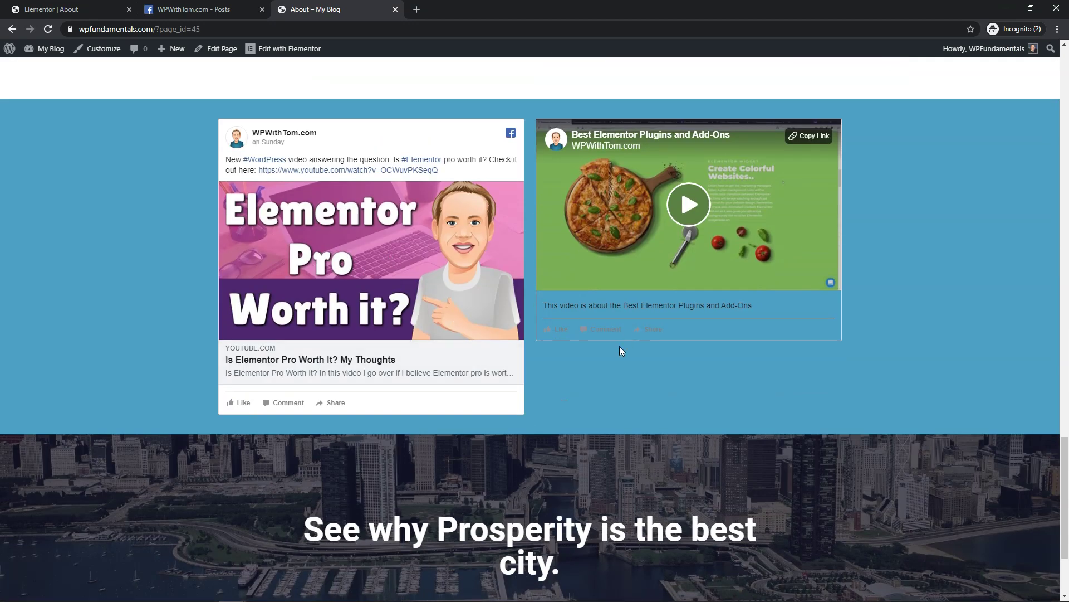